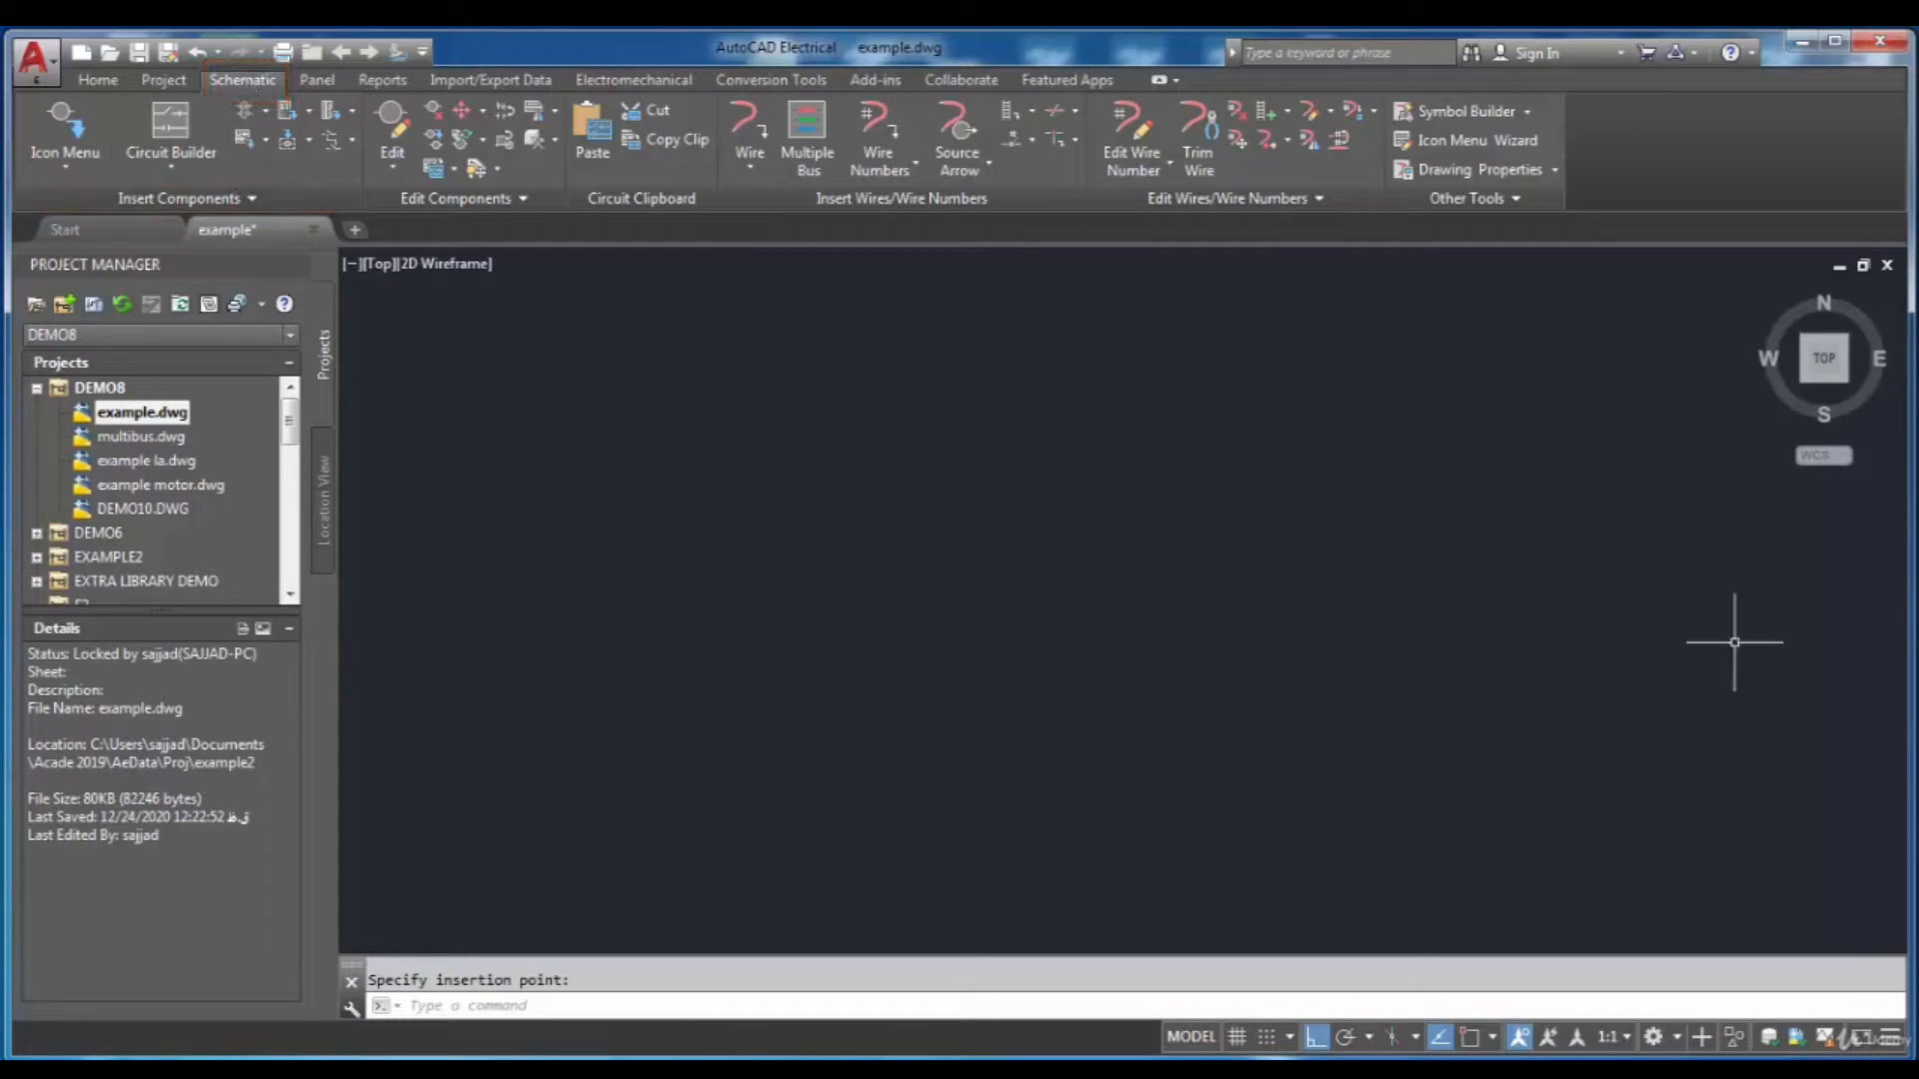
Browse the schematic symbol library's categories, including Motor Control, Pressure/Temperature Switches, Selector Switches and Illuminated Selector Switches, and expand the fuse and relay groups.
click(87, 127)
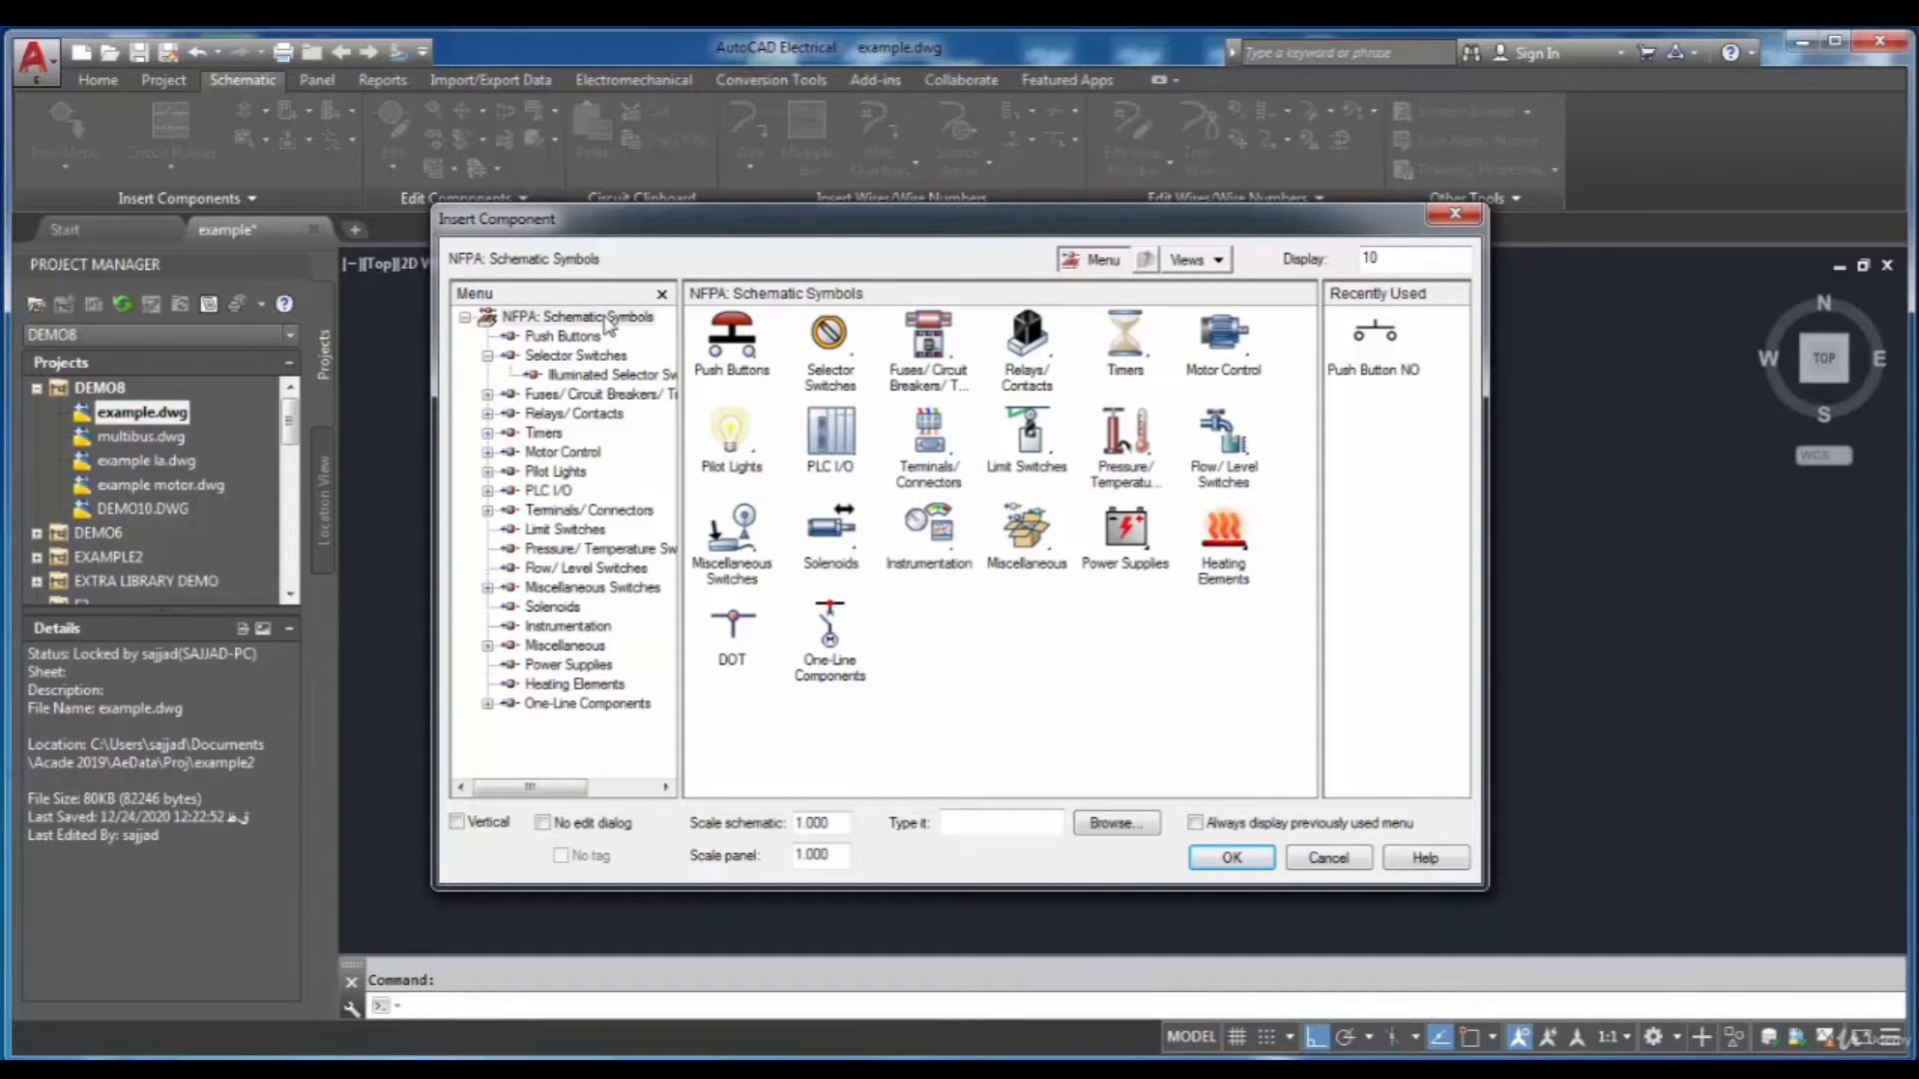
click(537, 400)
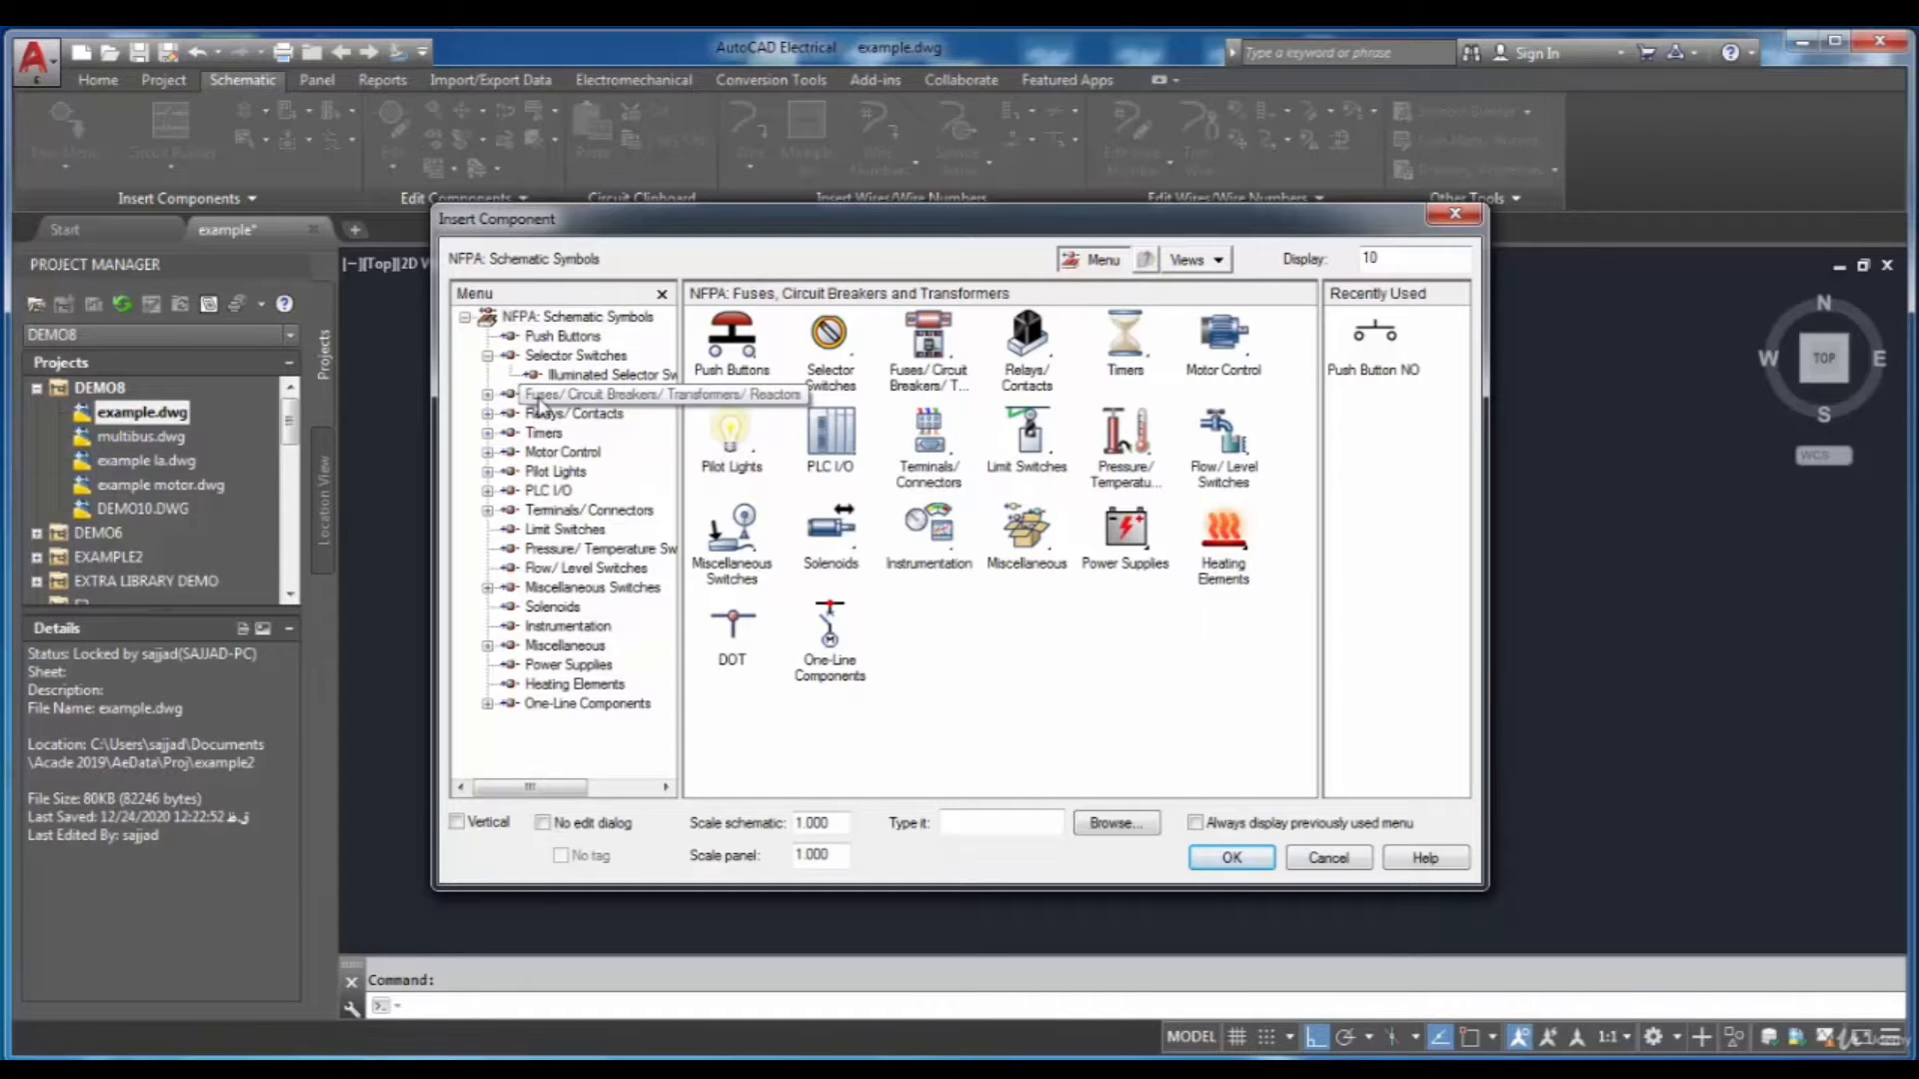
click(565, 455)
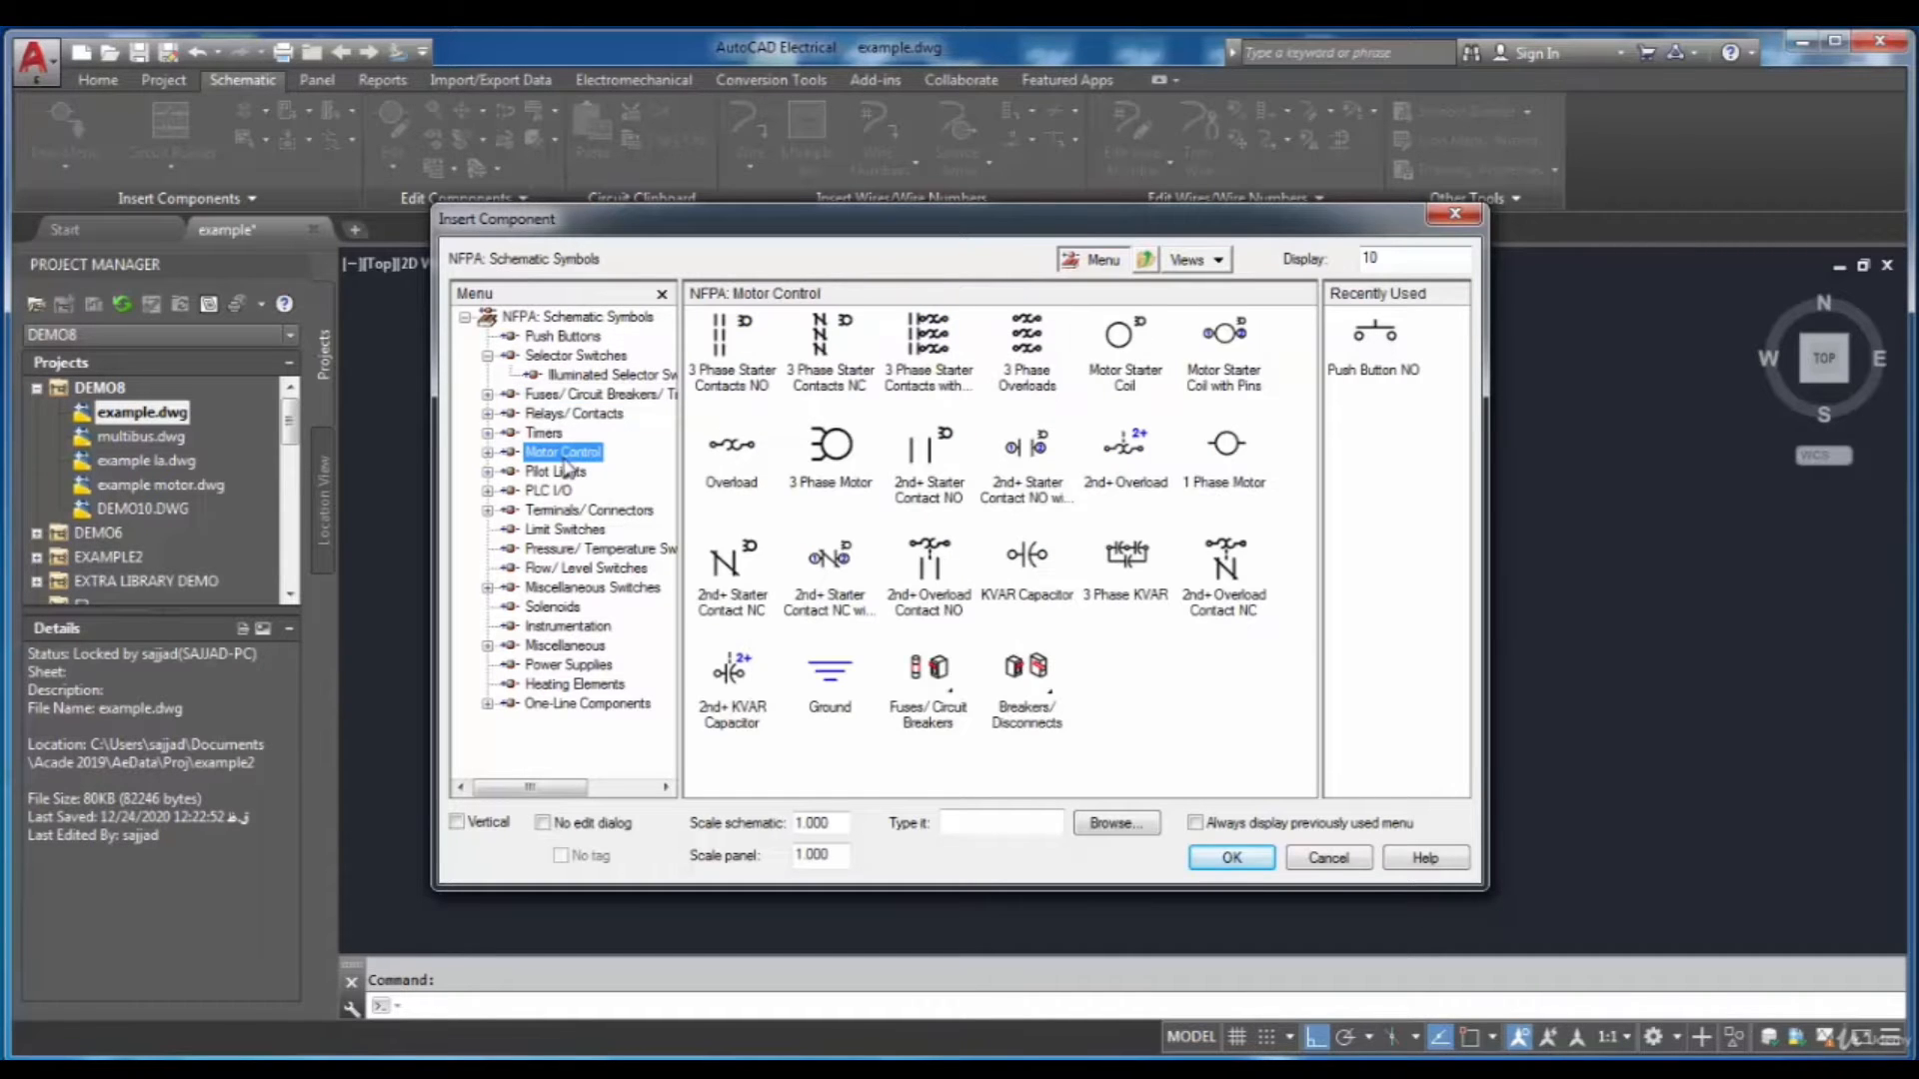
click(592, 551)
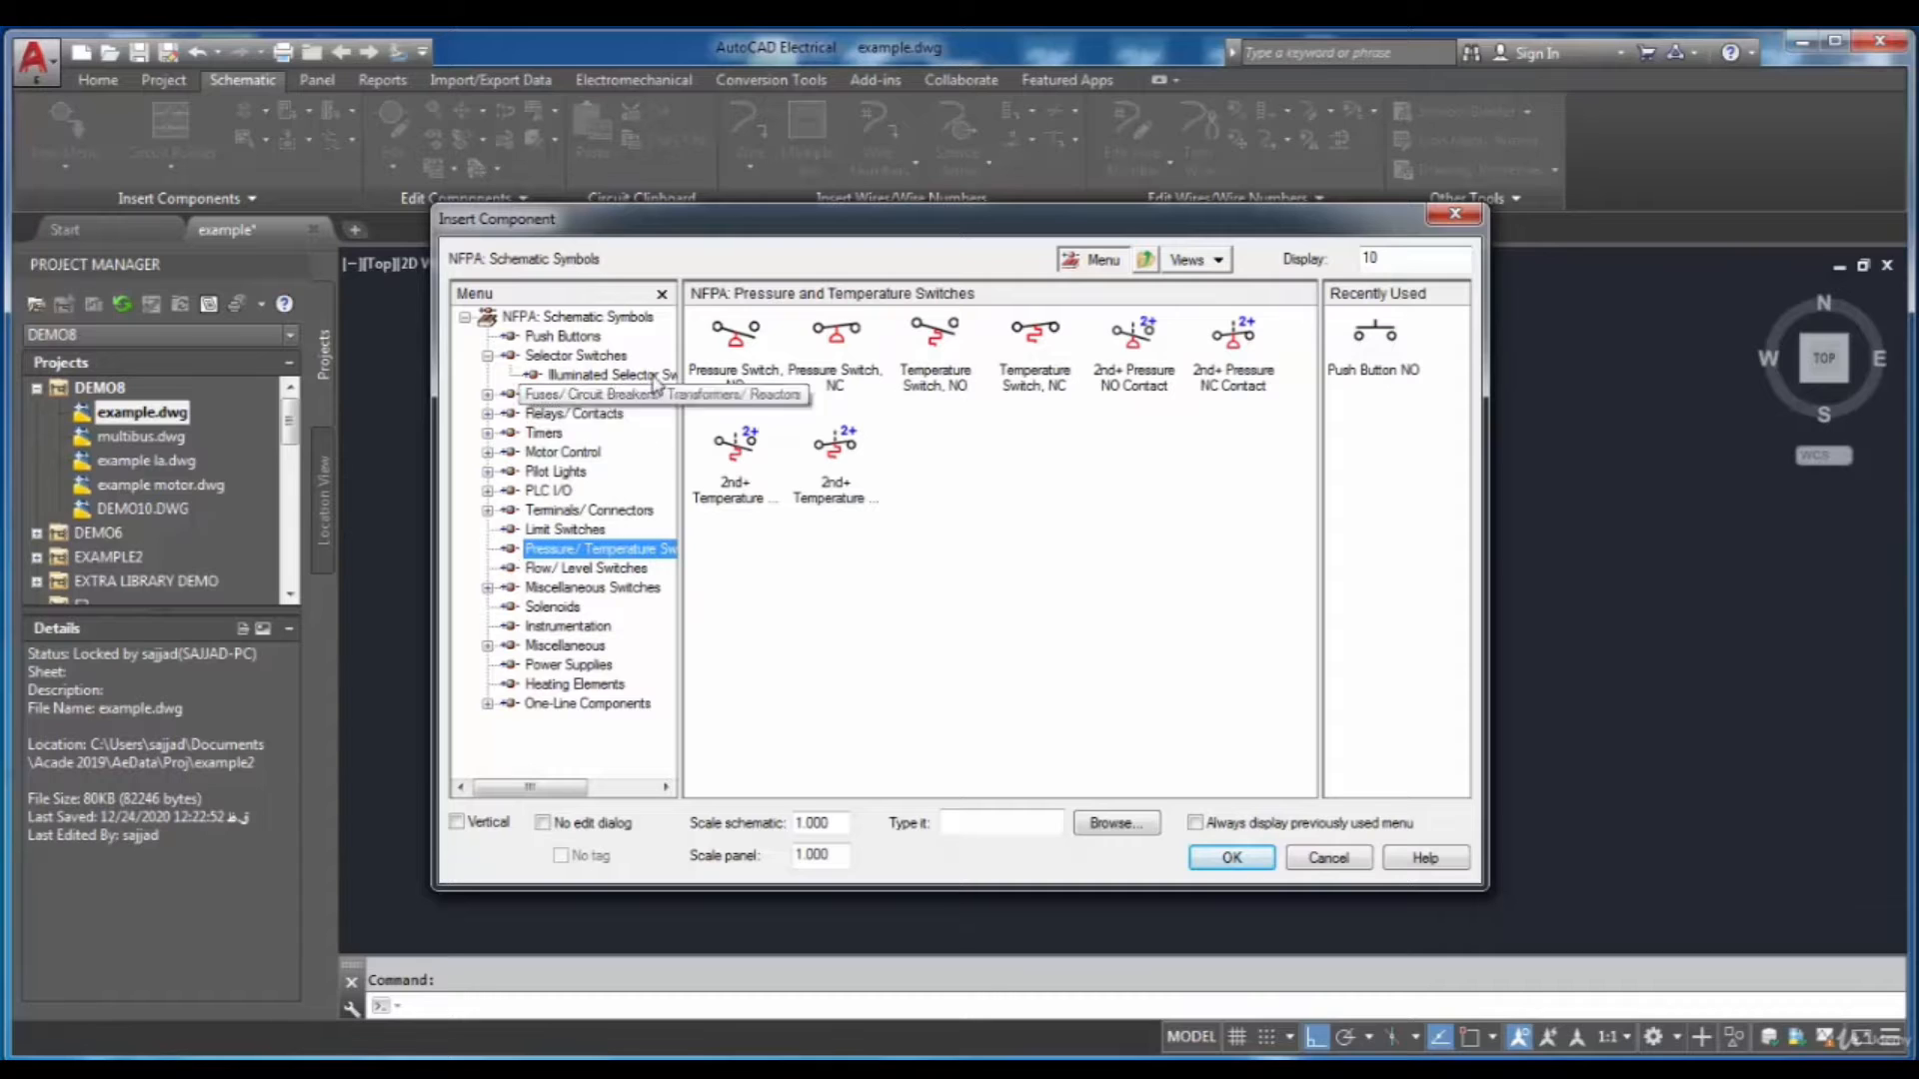
click(626, 319)
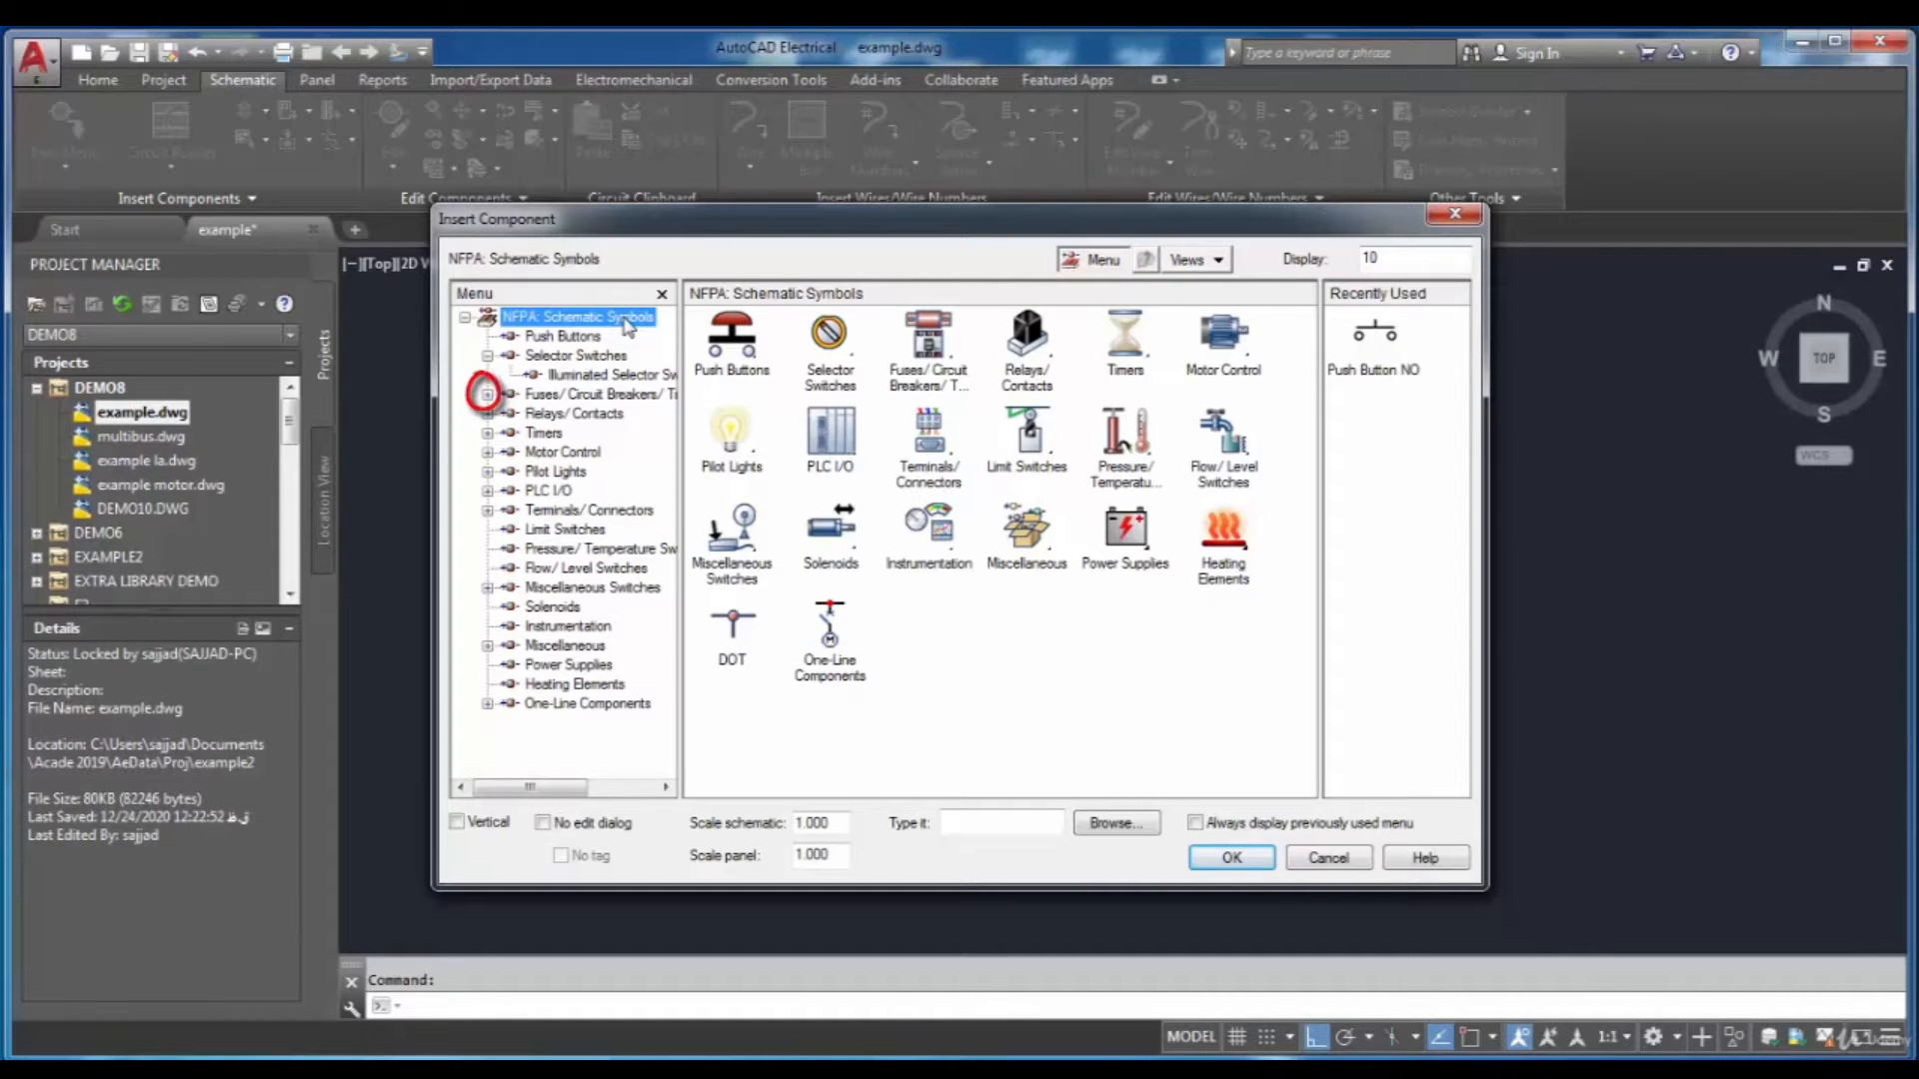
click(486, 394)
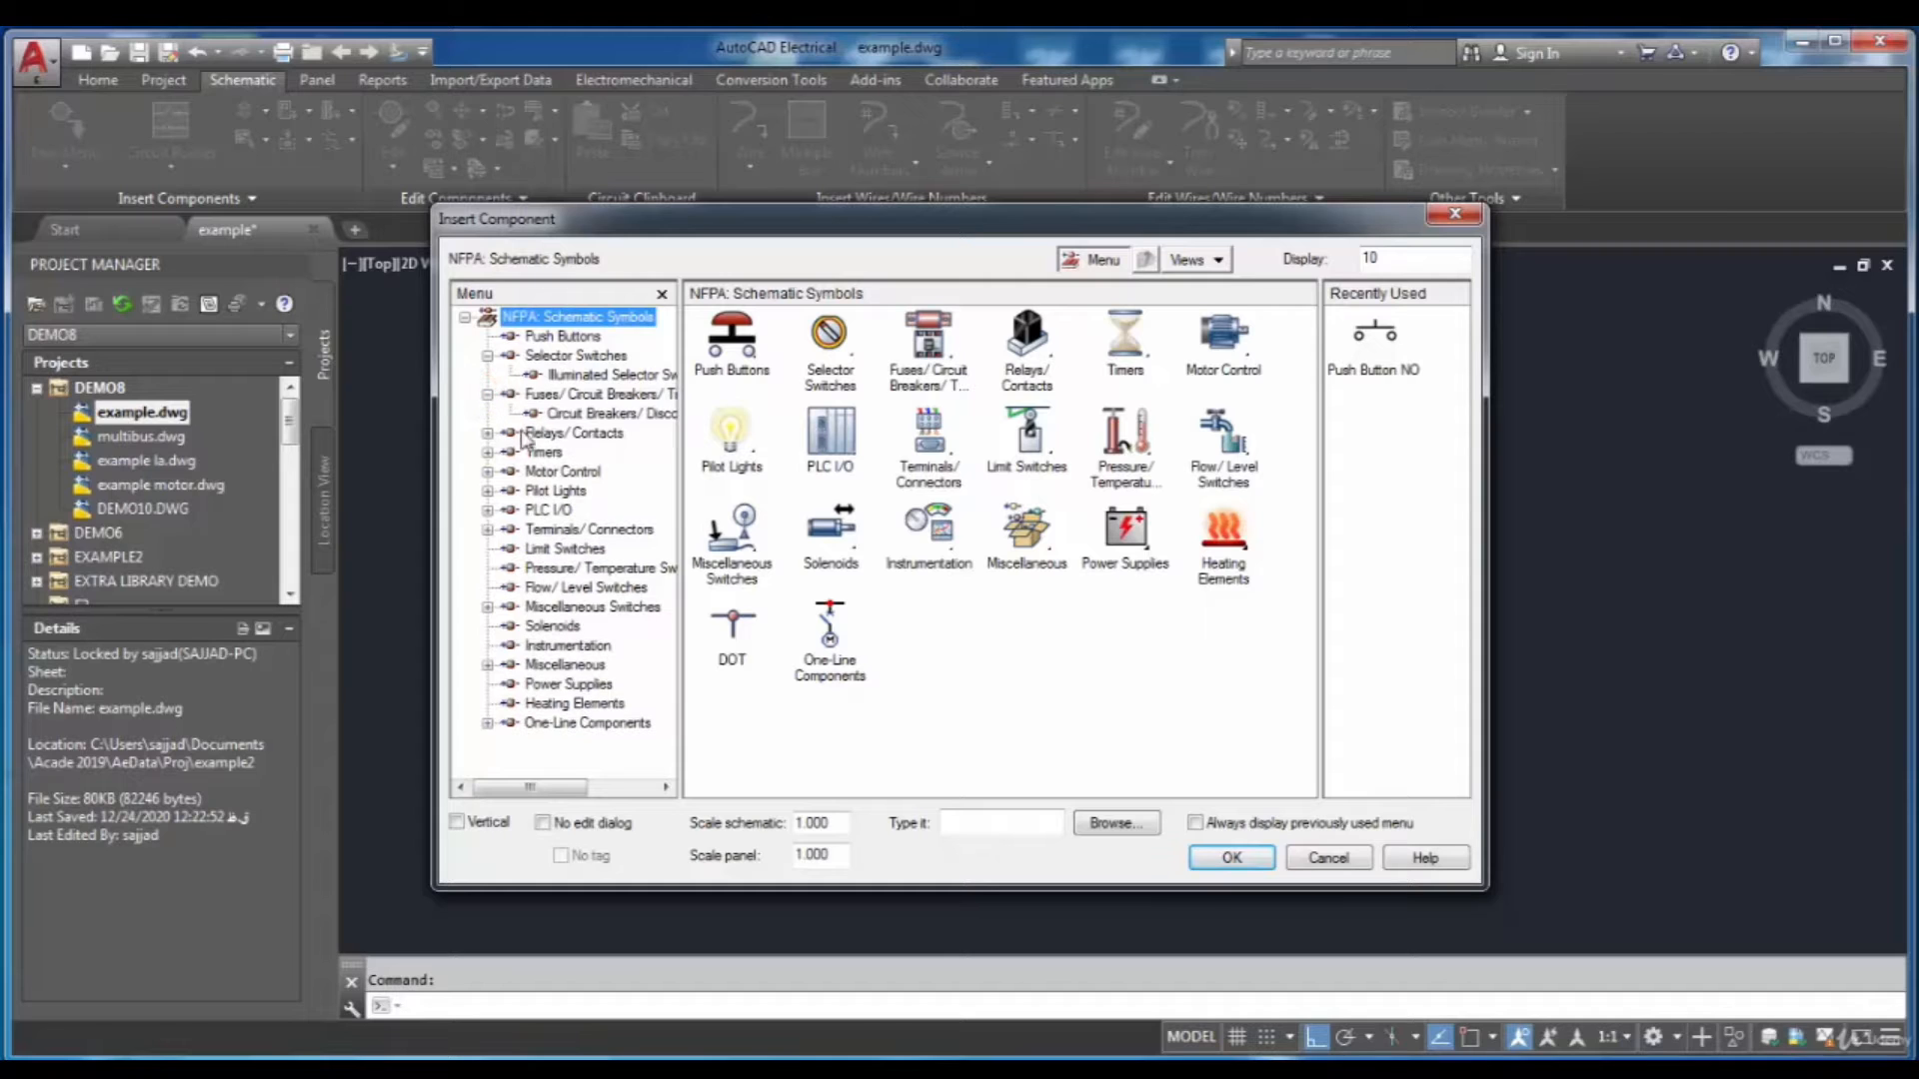
click(488, 432)
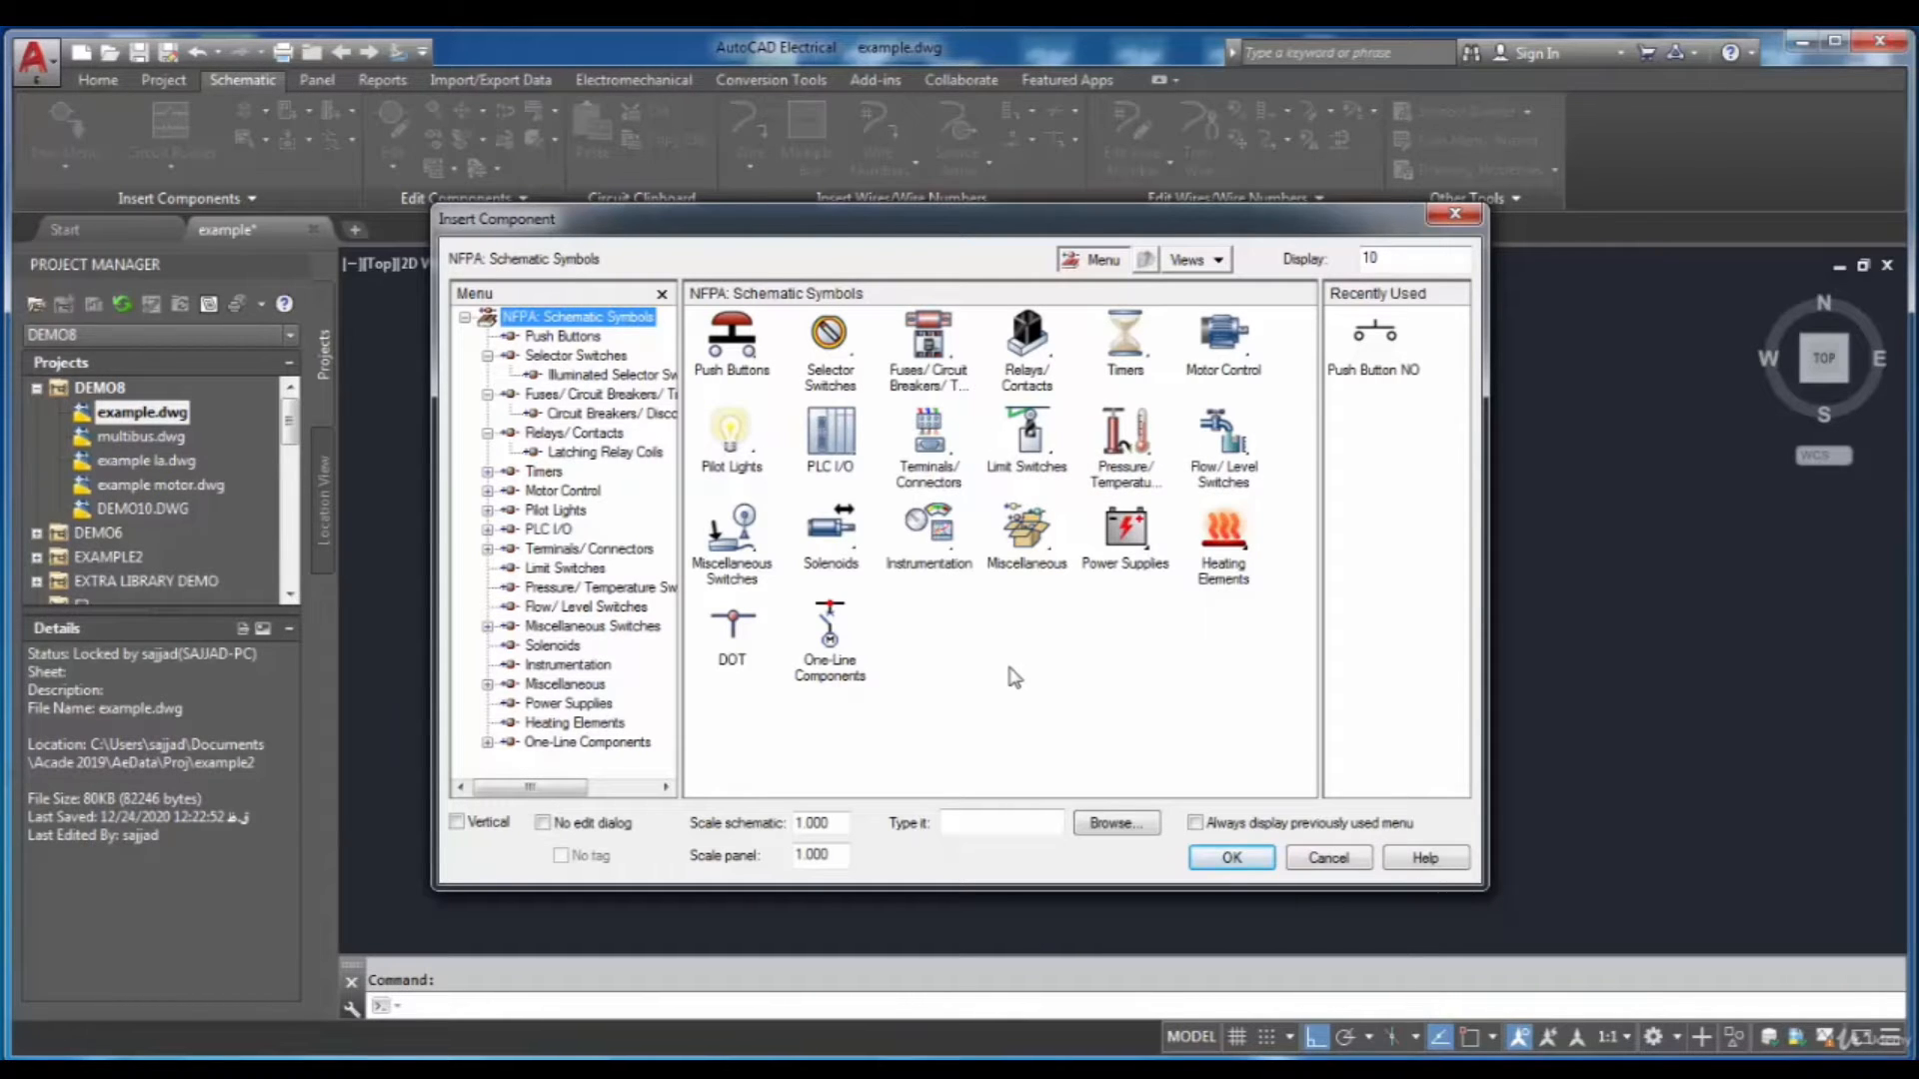
click(600, 357)
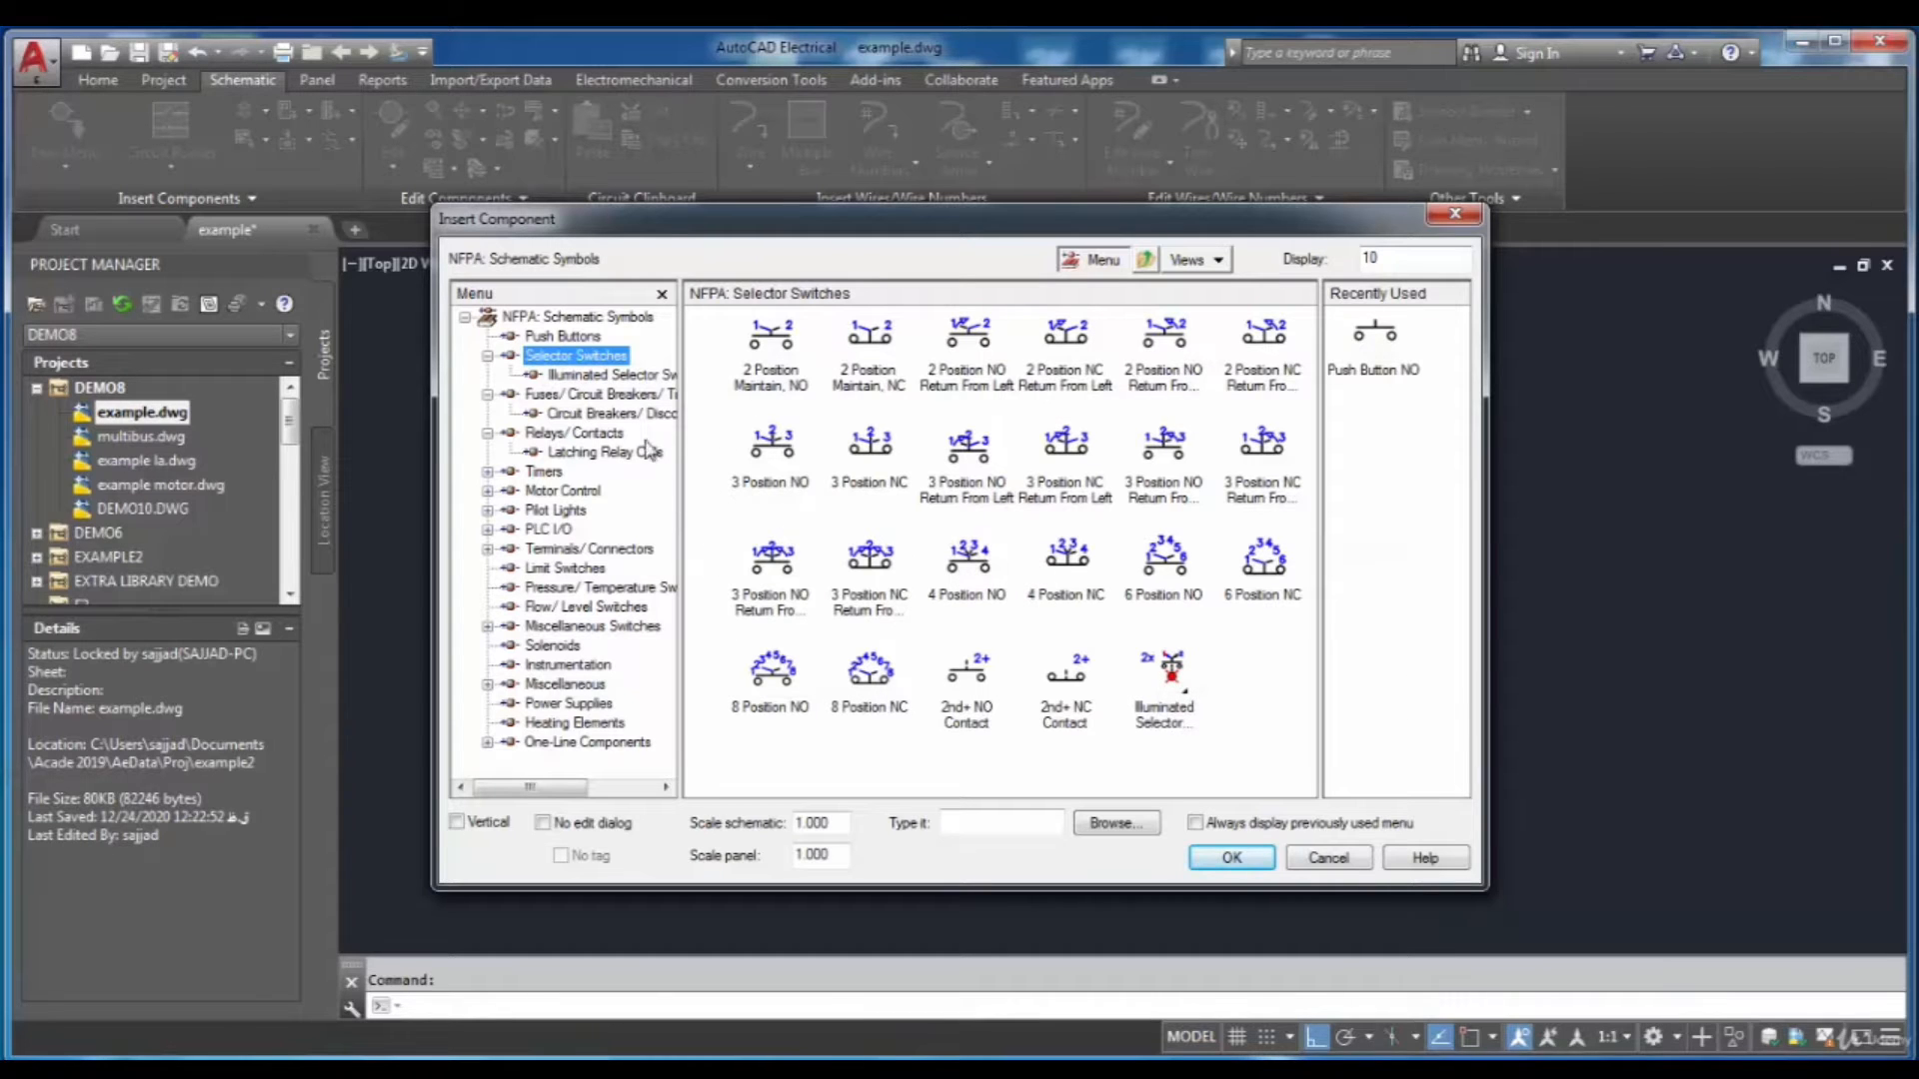
click(625, 376)
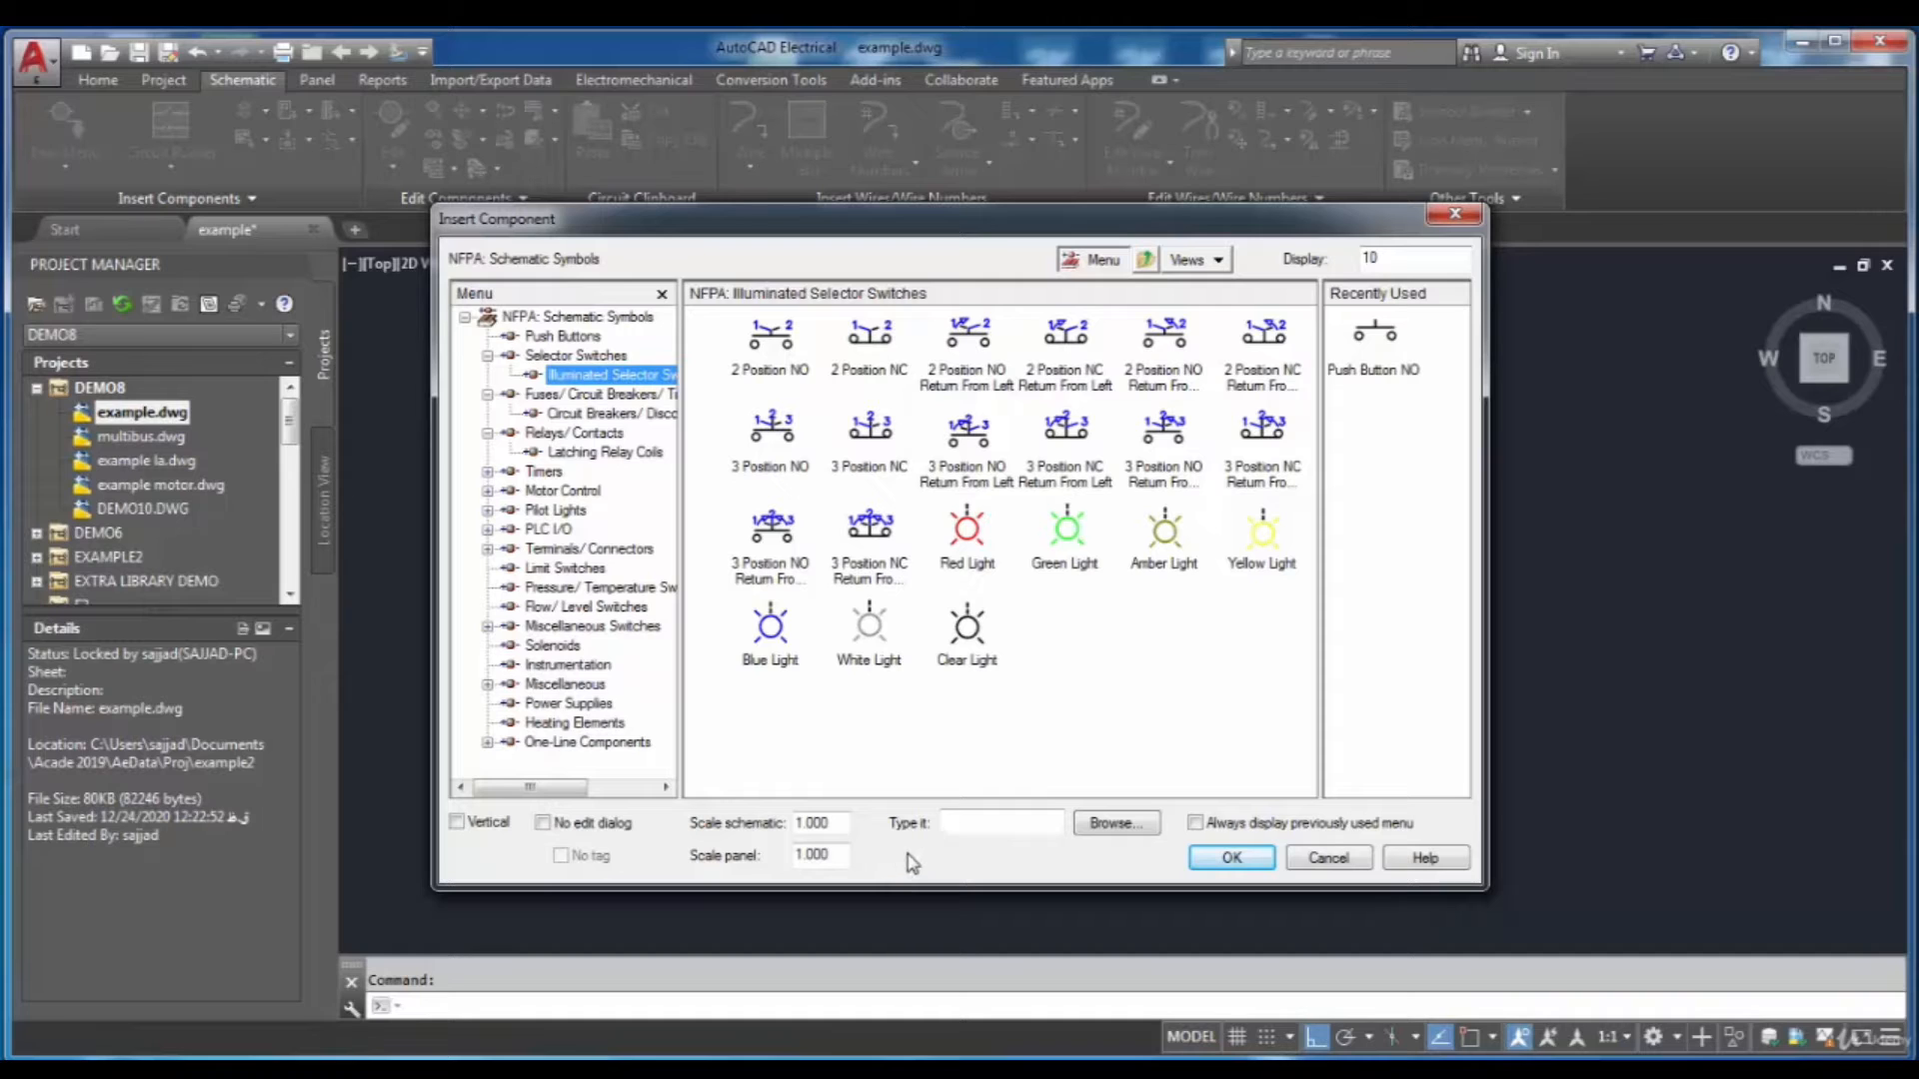
click(1008, 825)
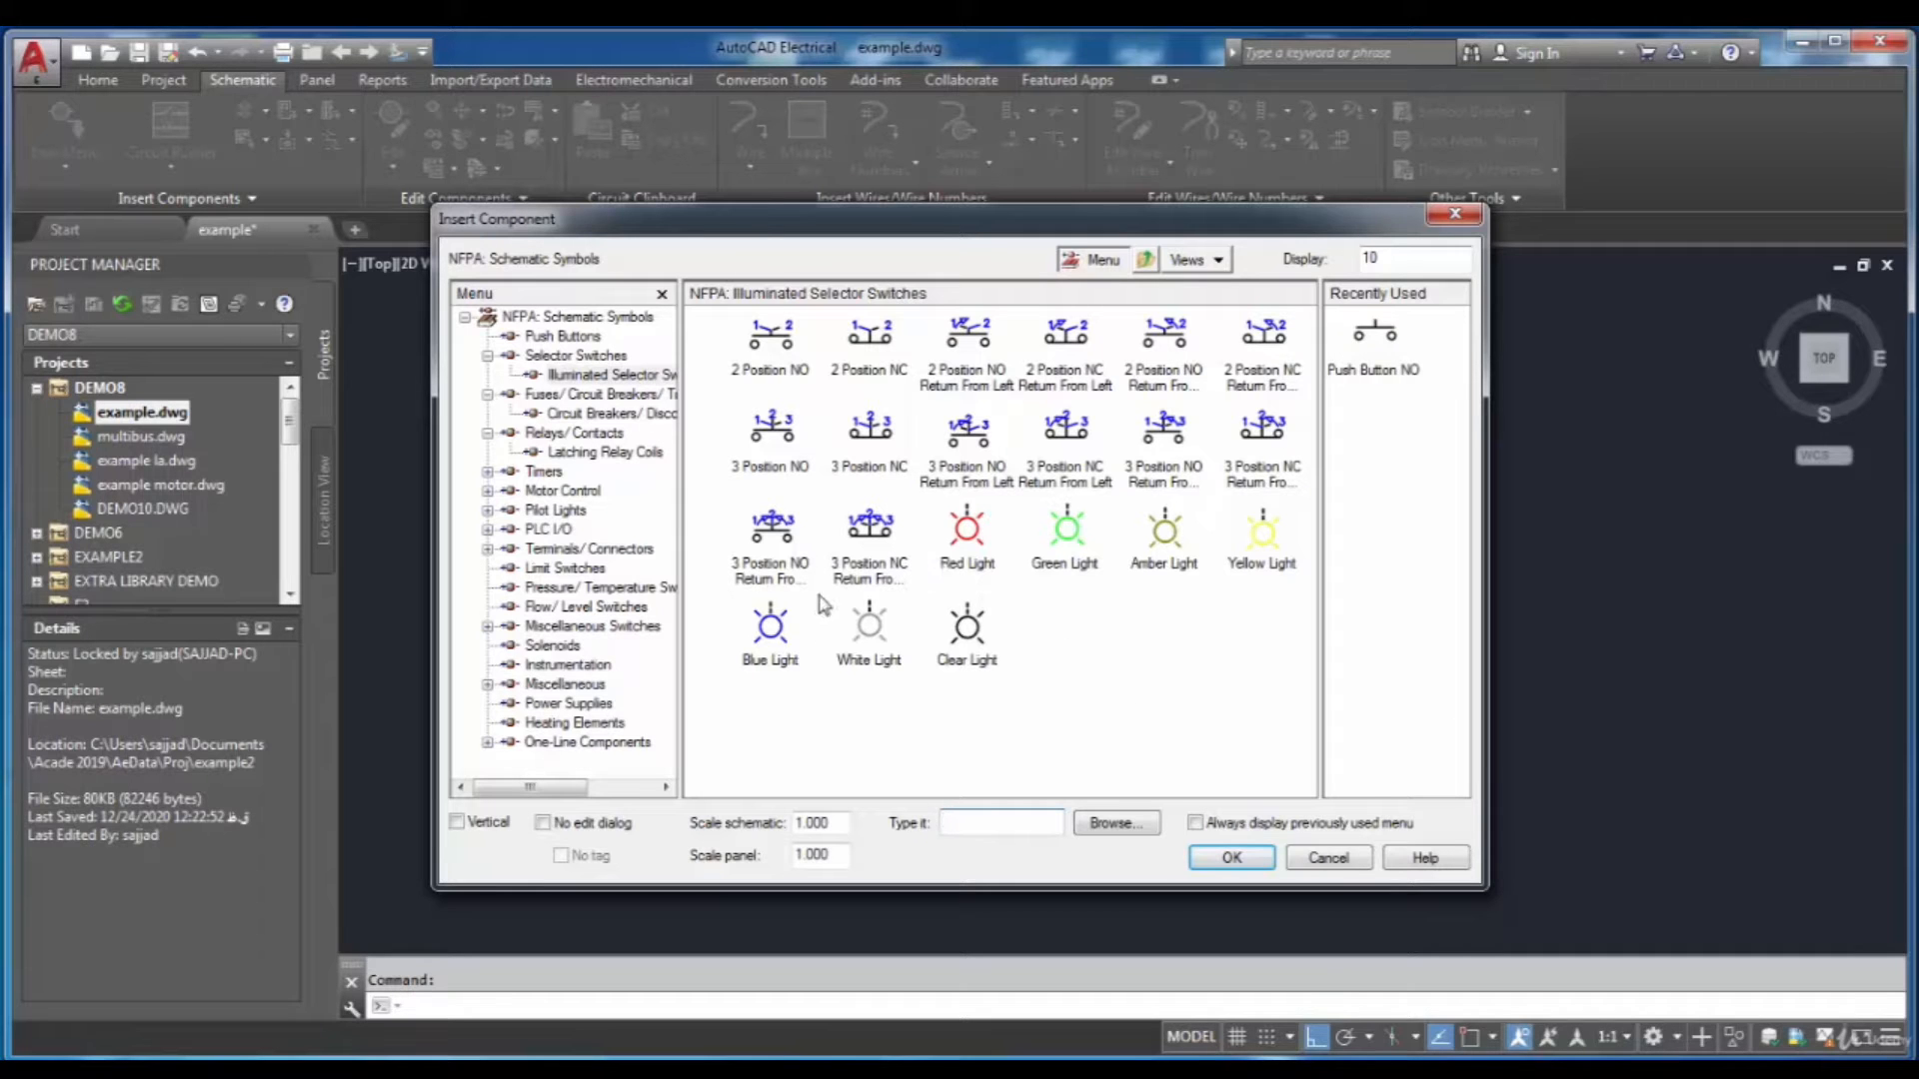
Insert a Push Button NO symbol in the empty drawing area with "push" as its first description line.
click(600, 338)
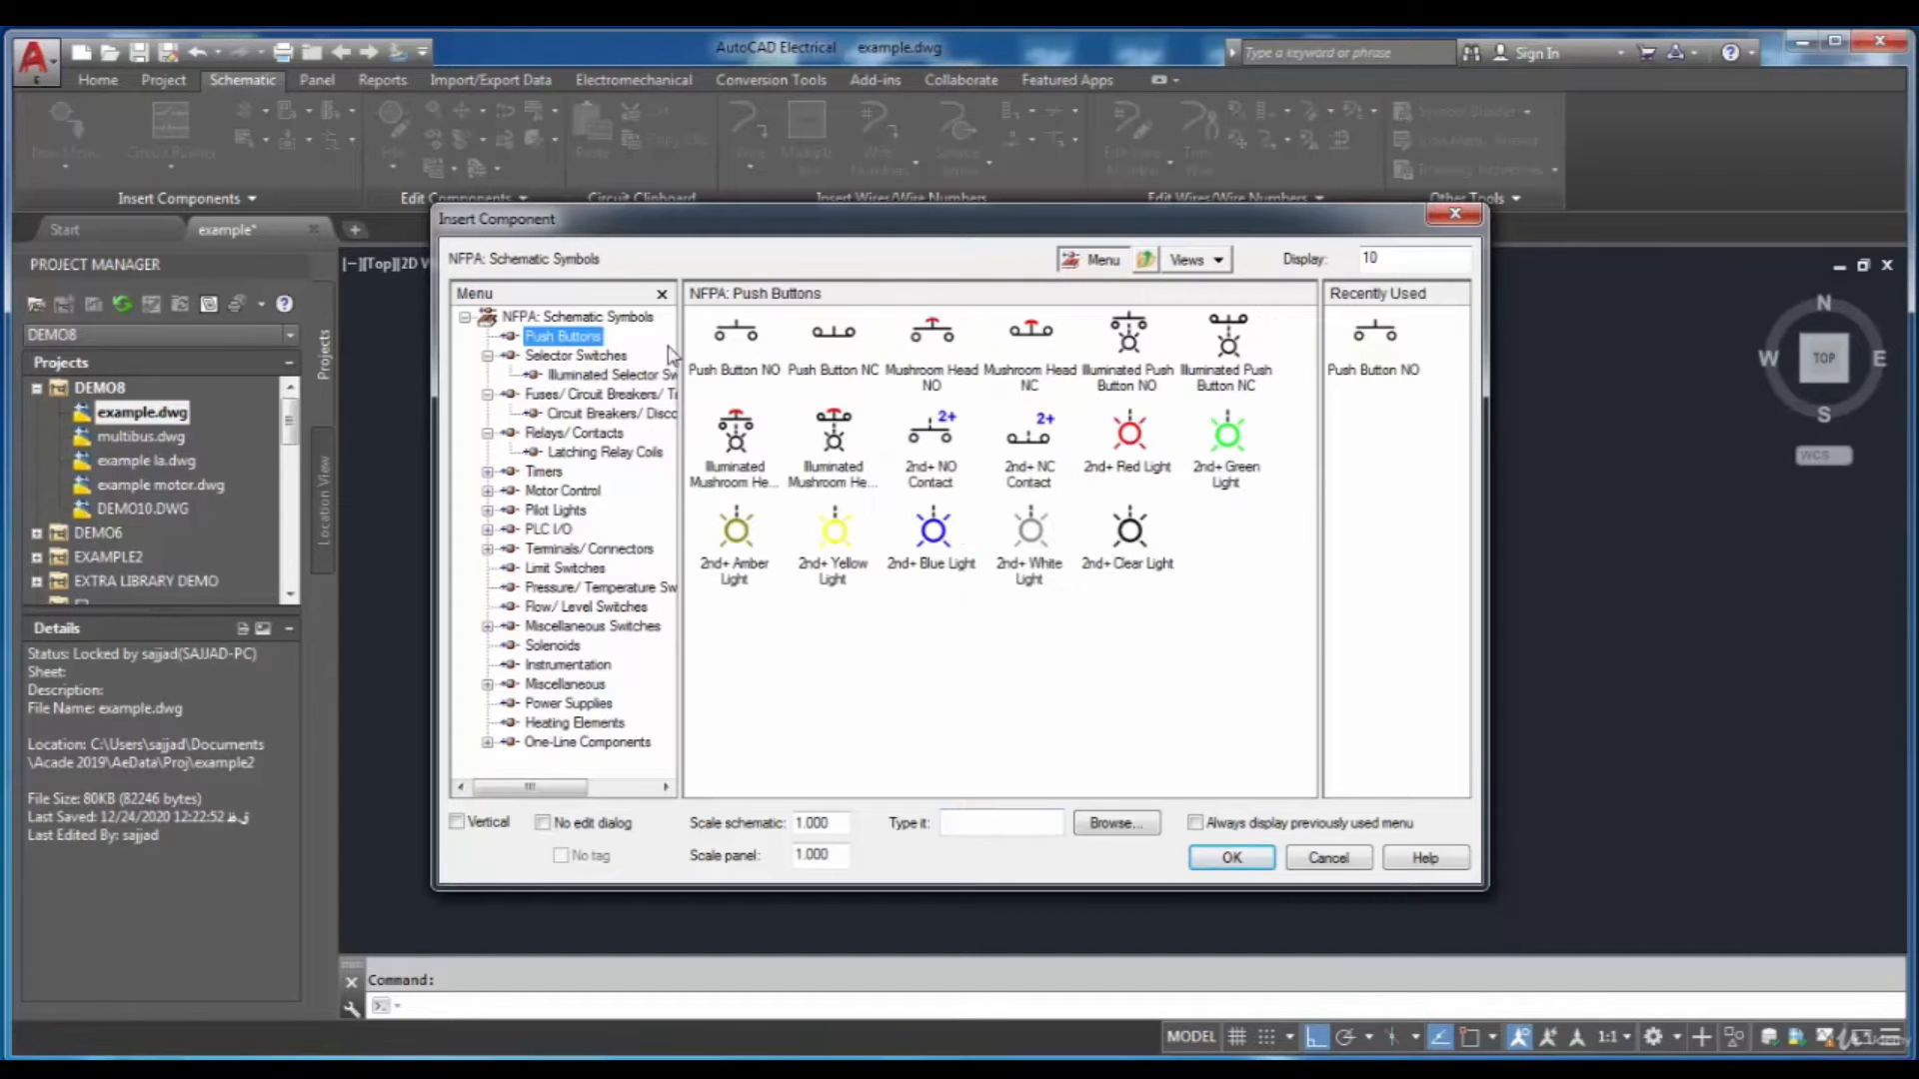
click(737, 370)
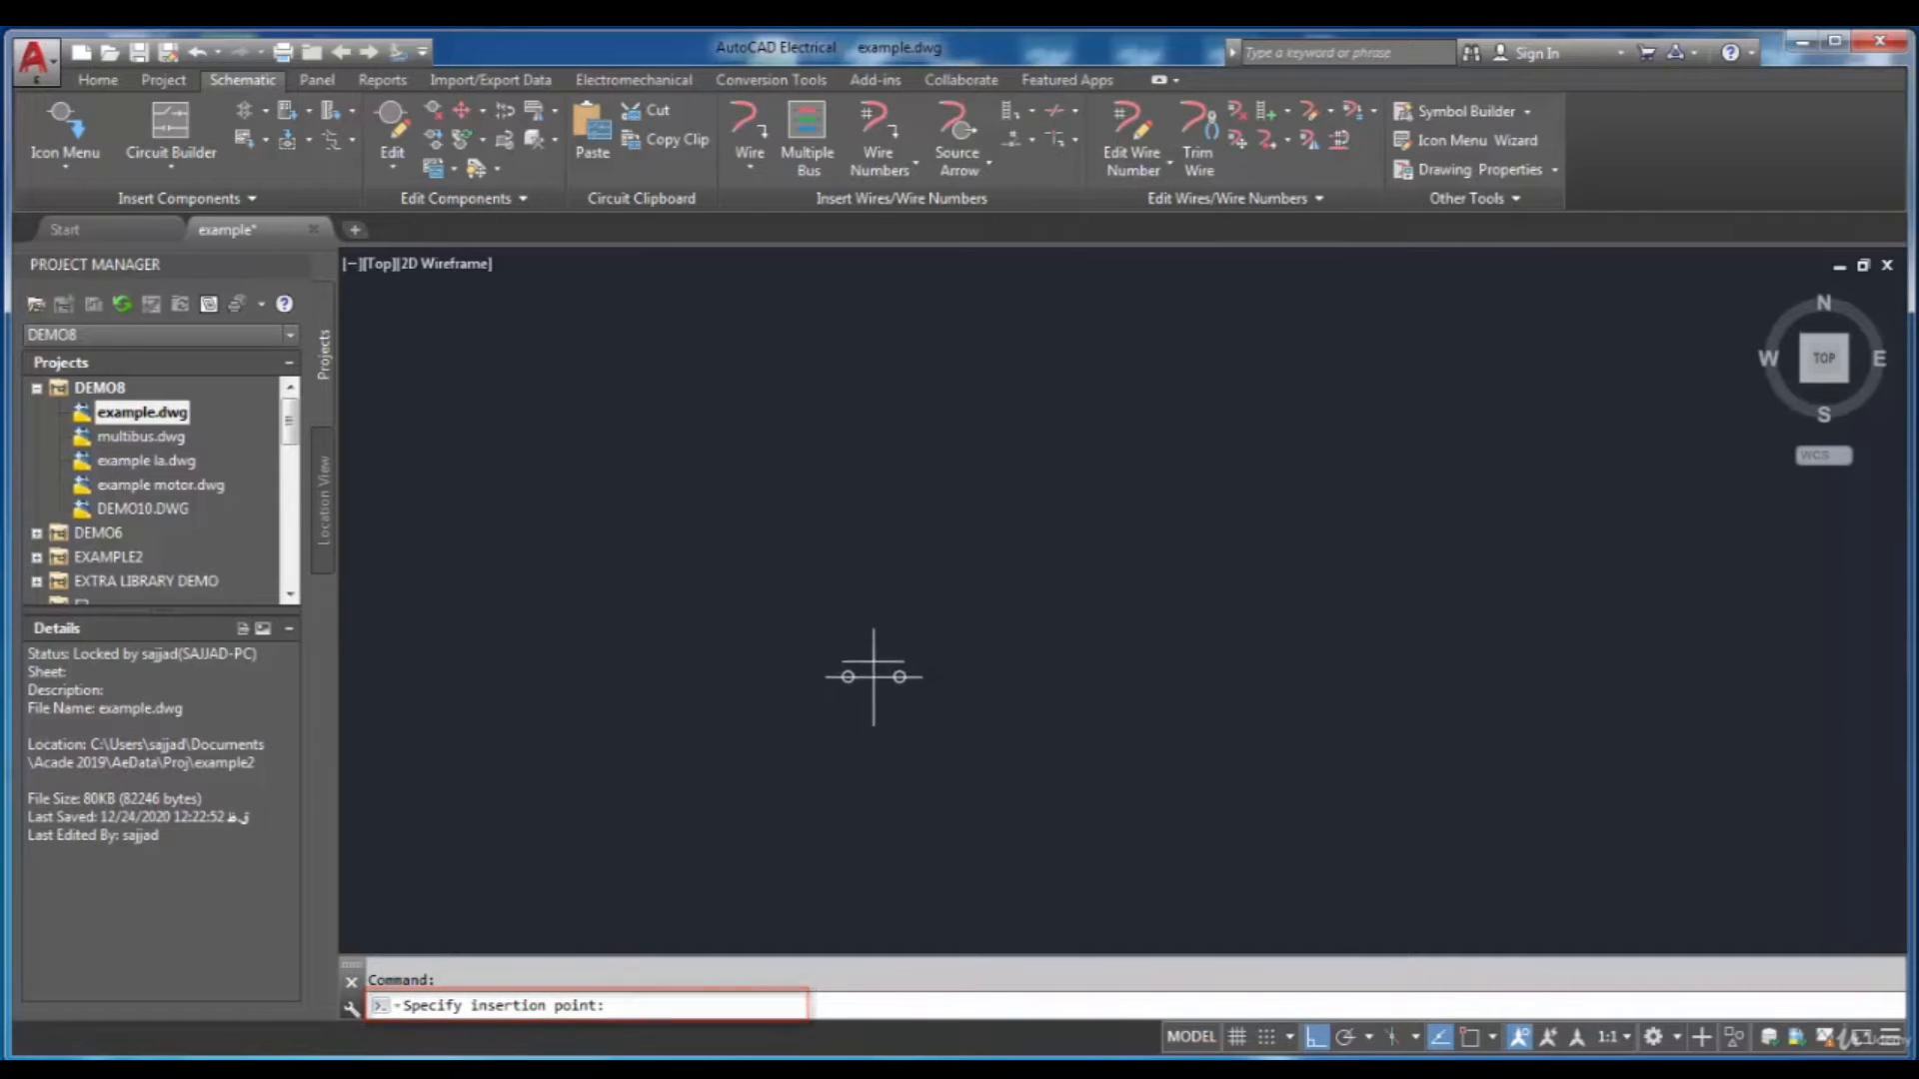
click(935, 738)
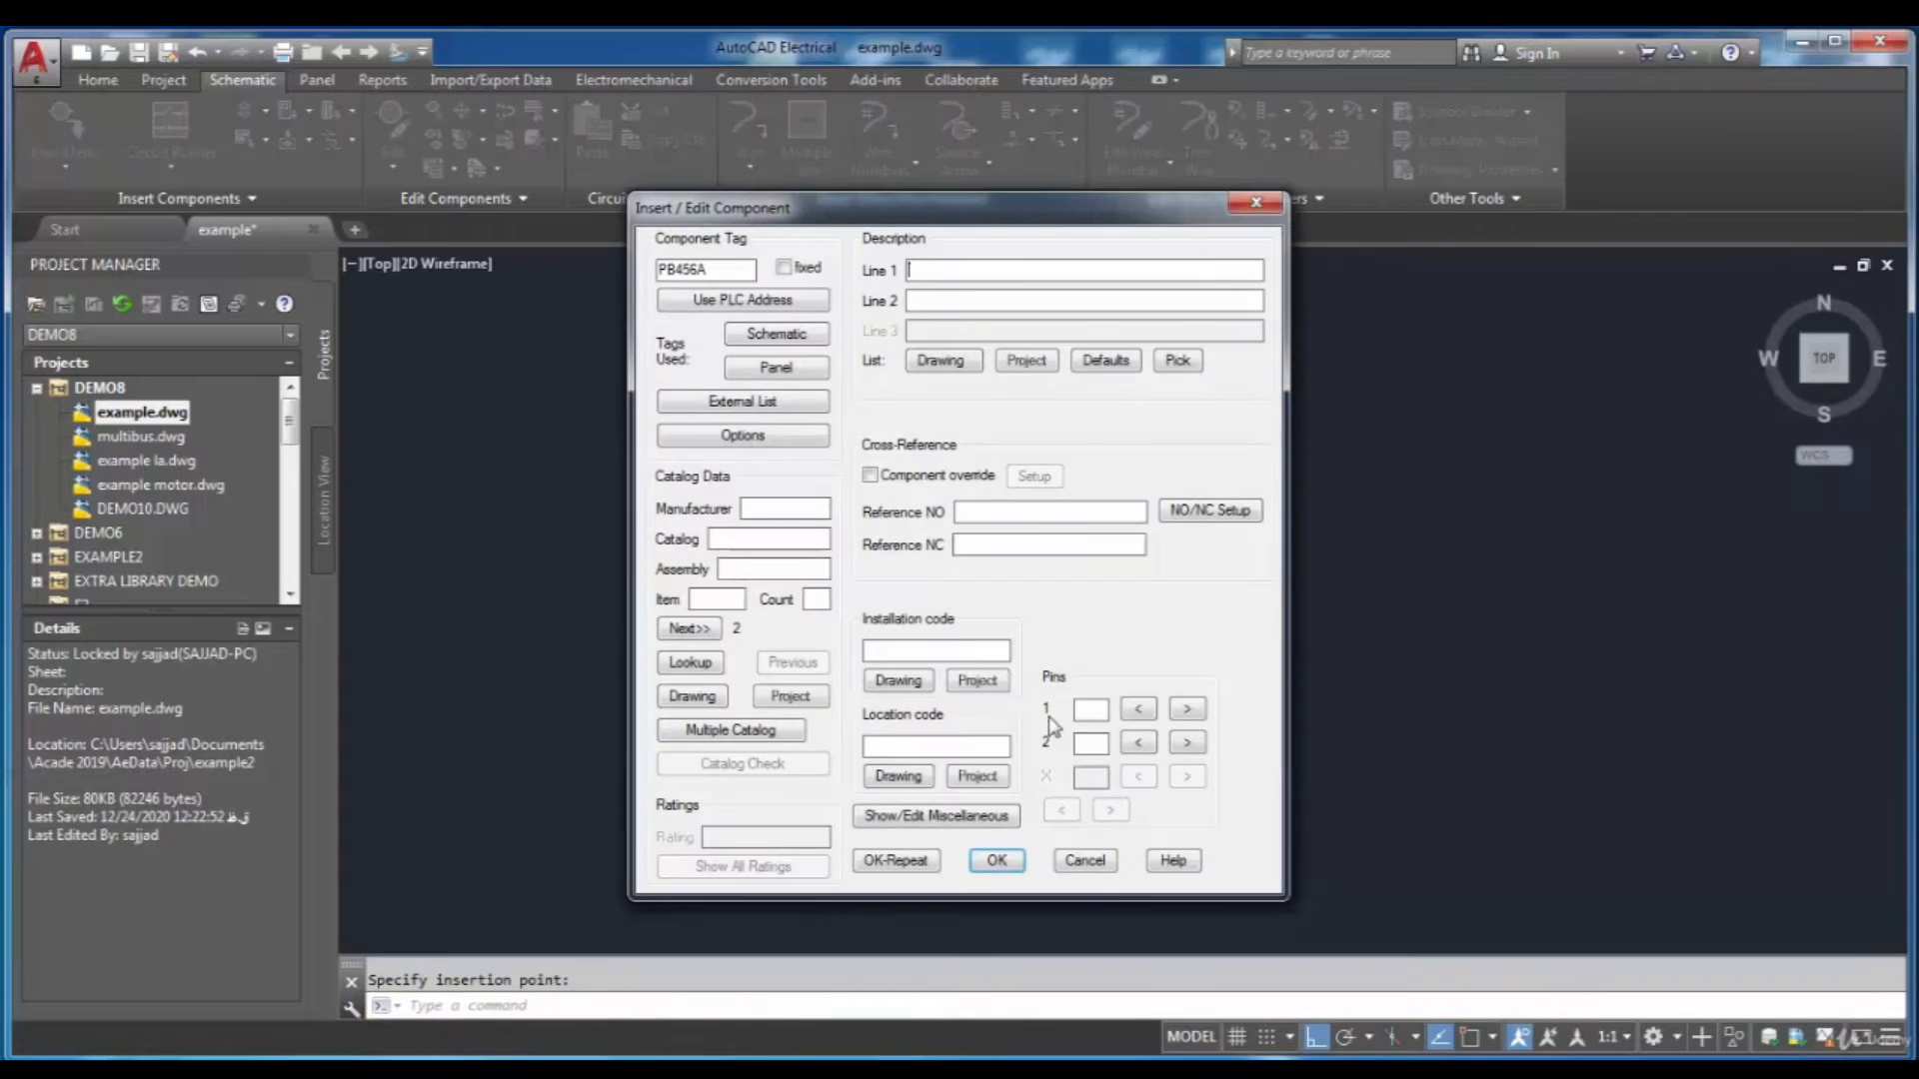
drag(1104, 224, 1612, 250)
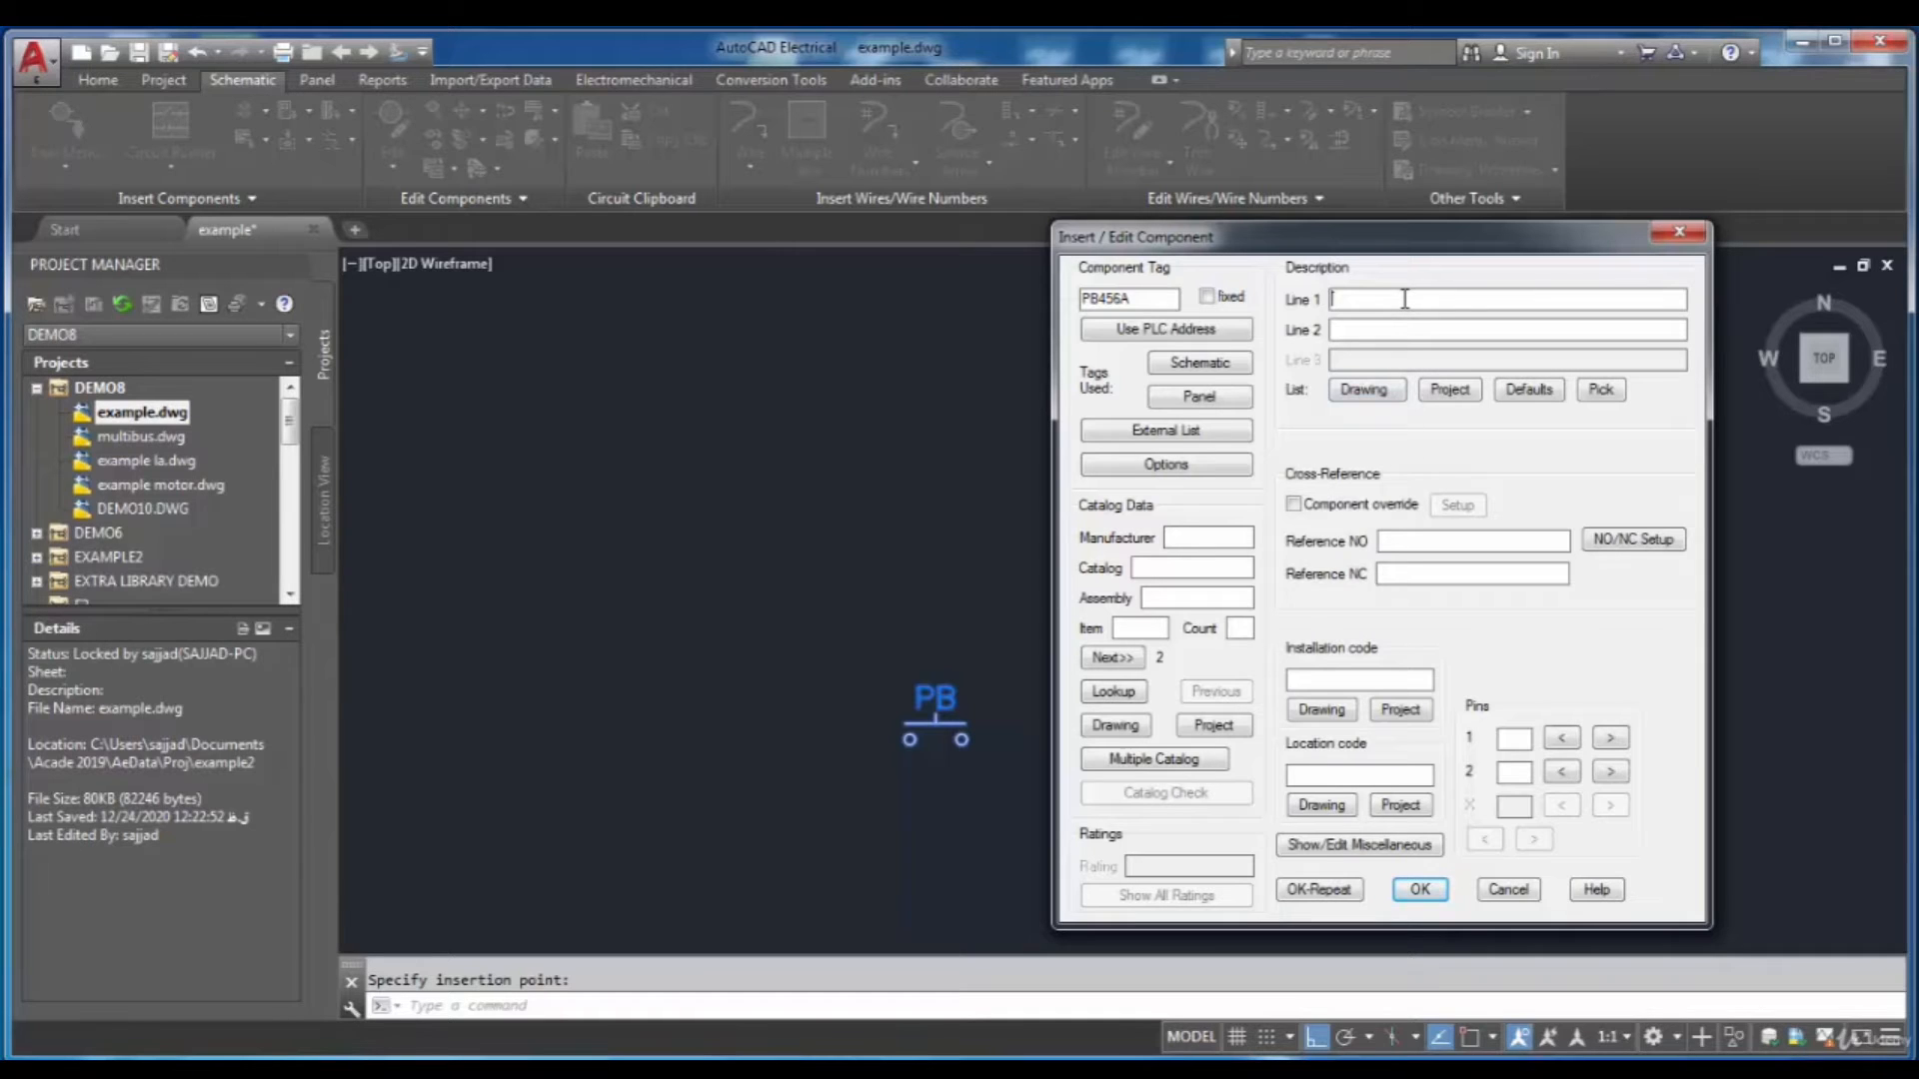
text(push)
click(1419, 890)
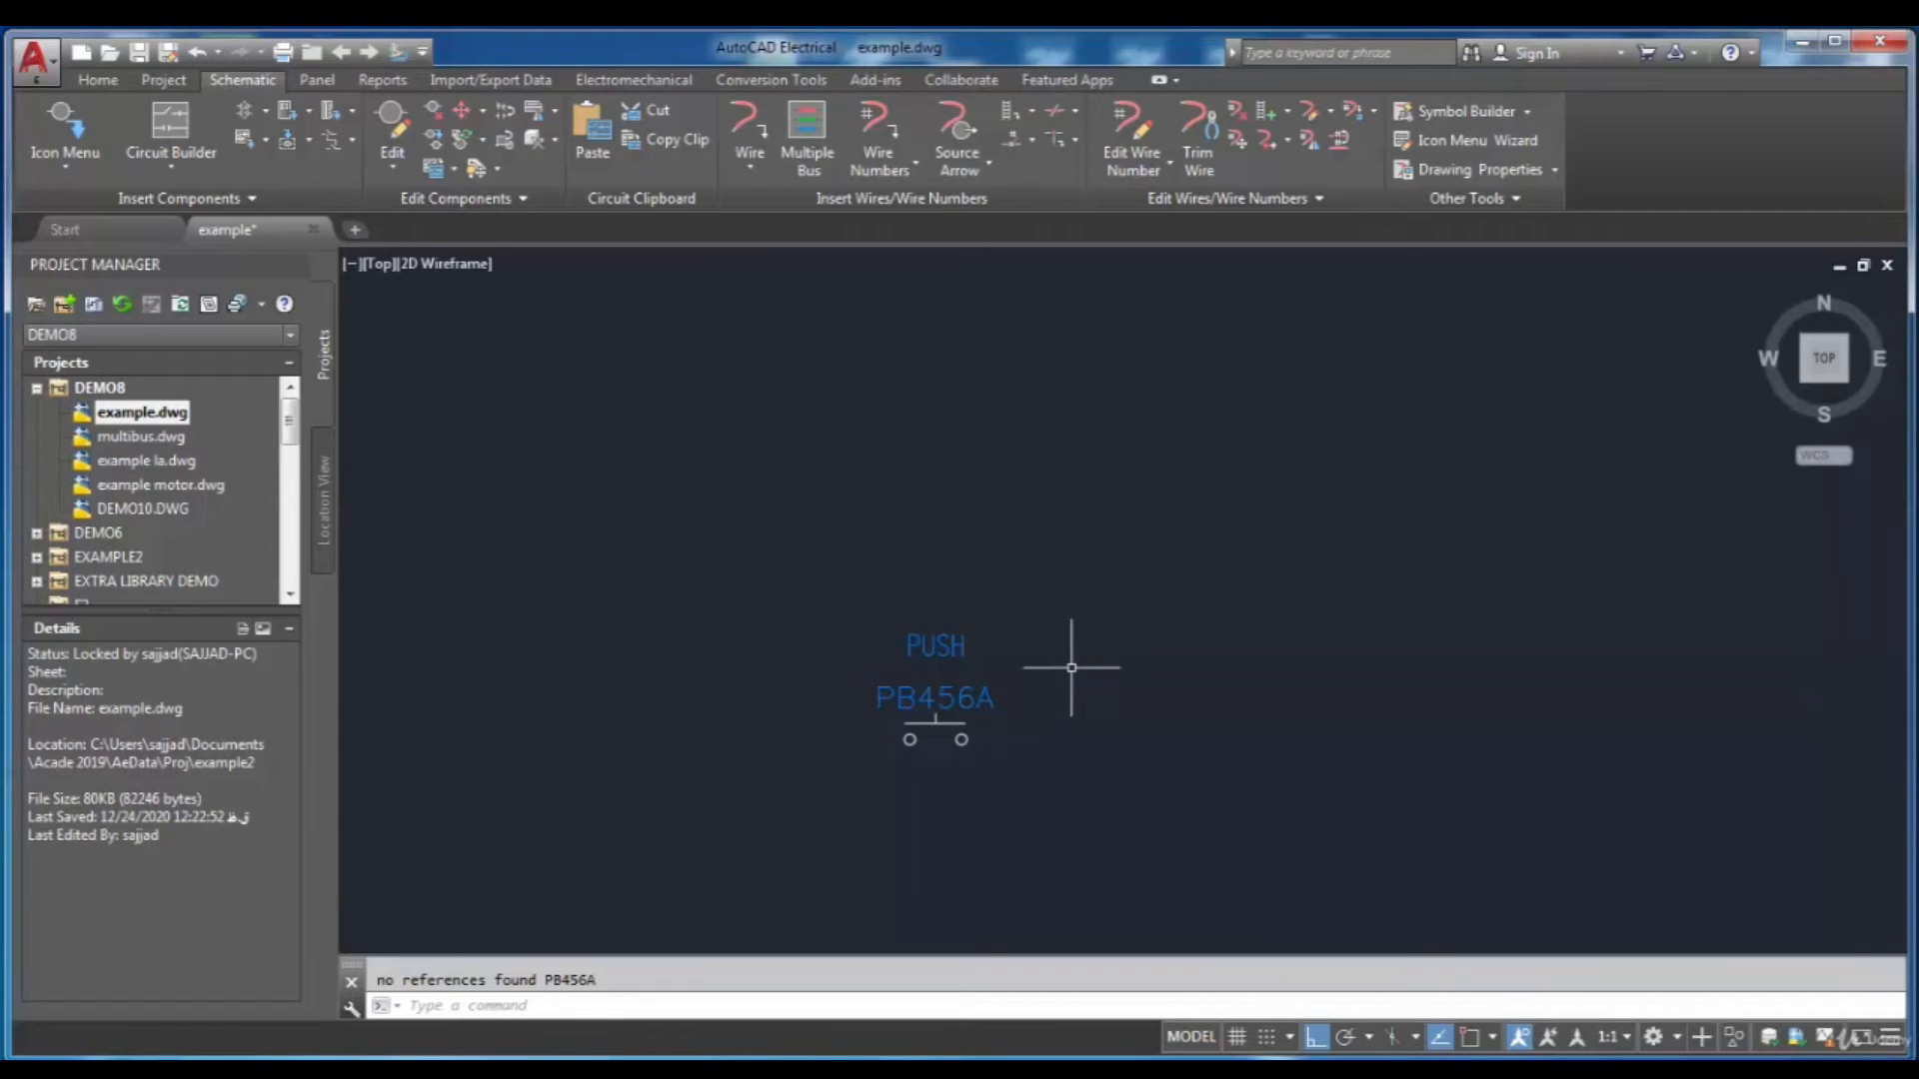
Edit push button PB456 and capture its description text from the PB456A component in the drawing.
scroll(1070, 668, down, 2)
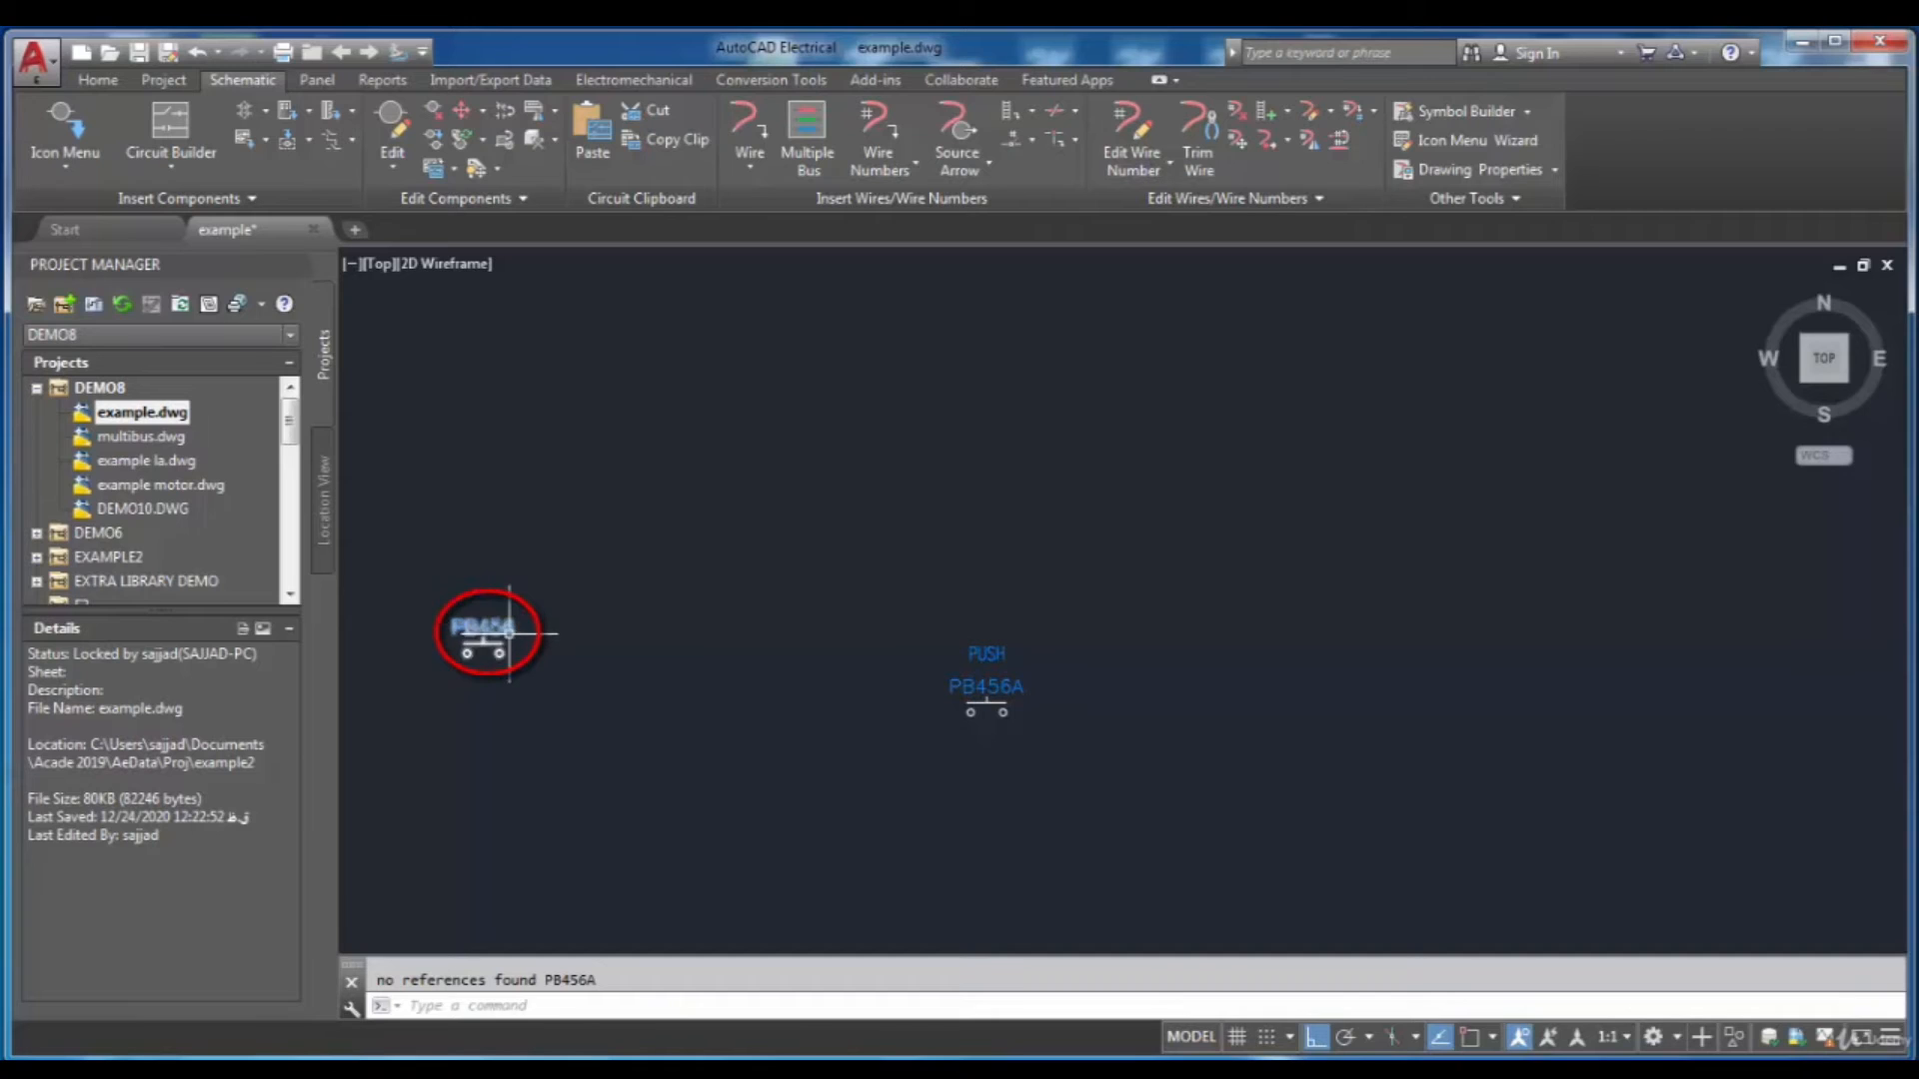
scroll(471, 631, up, 3)
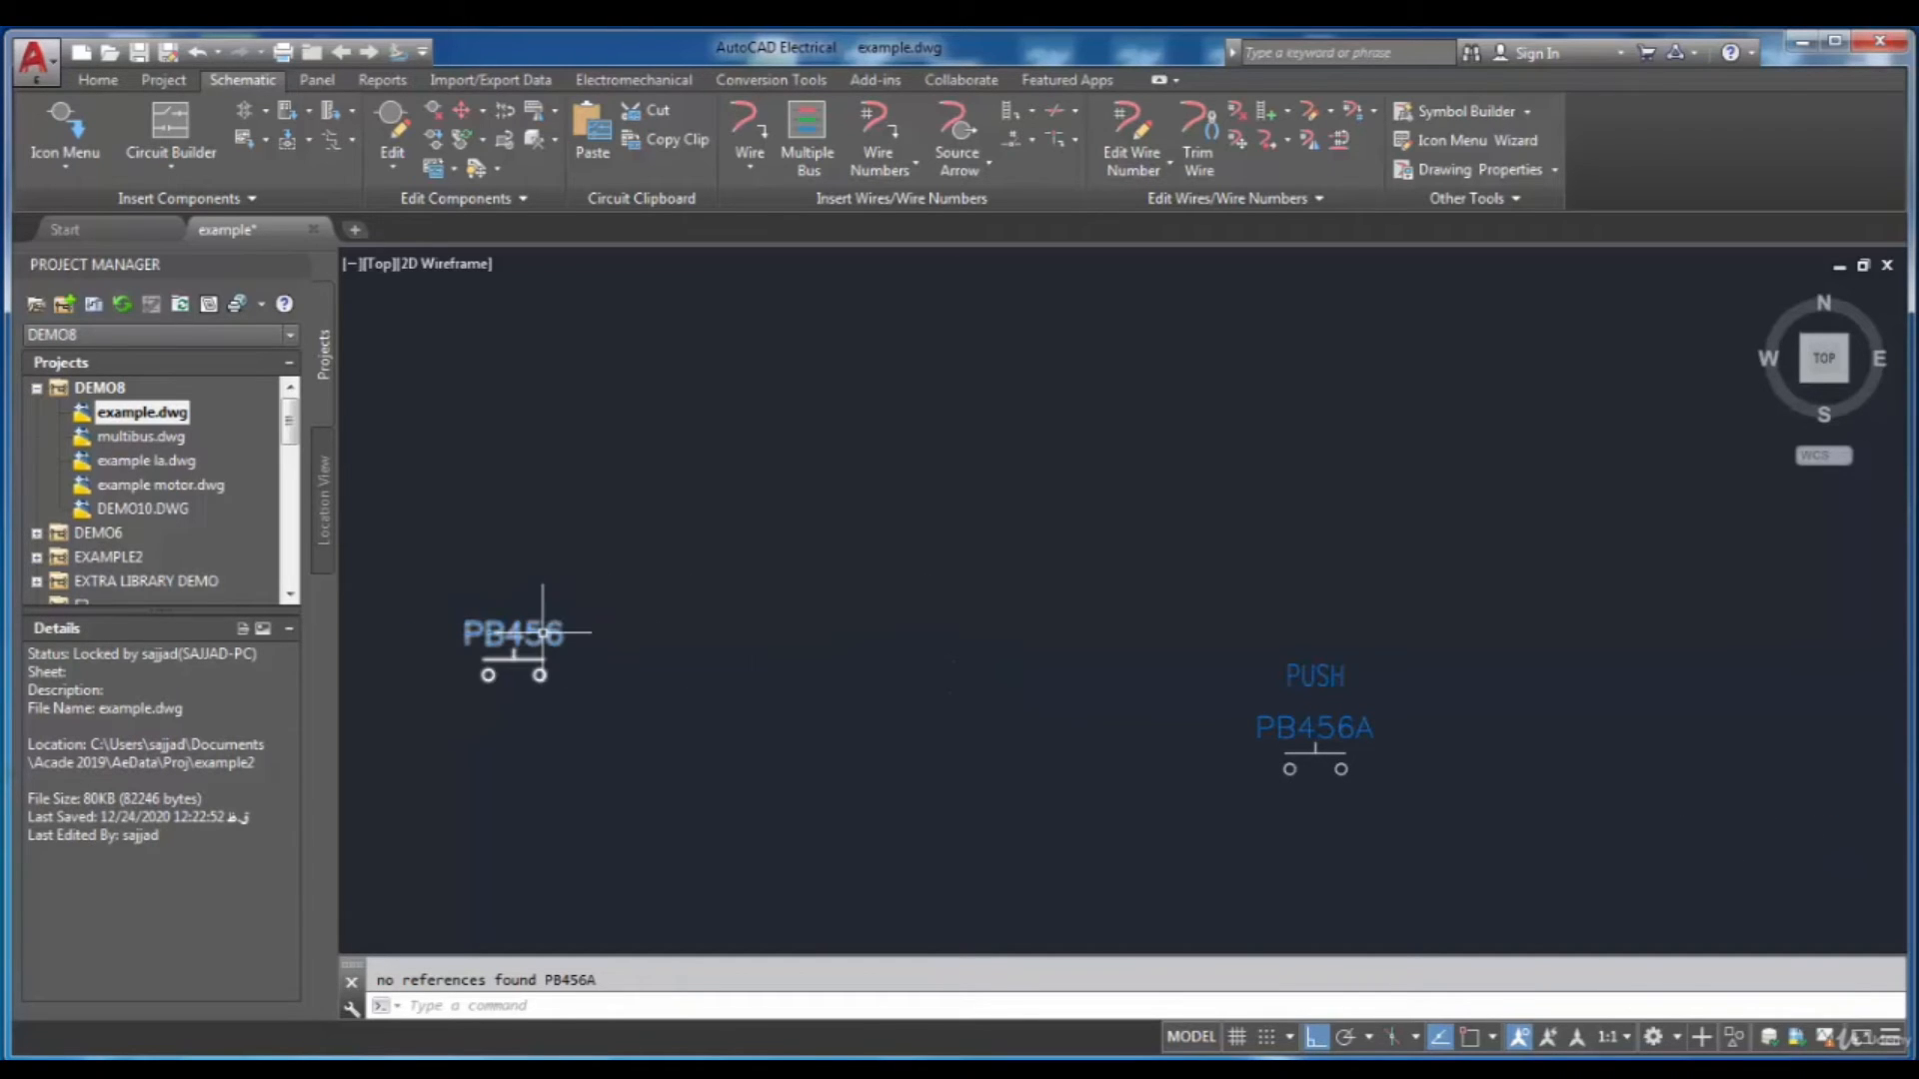
click(528, 634)
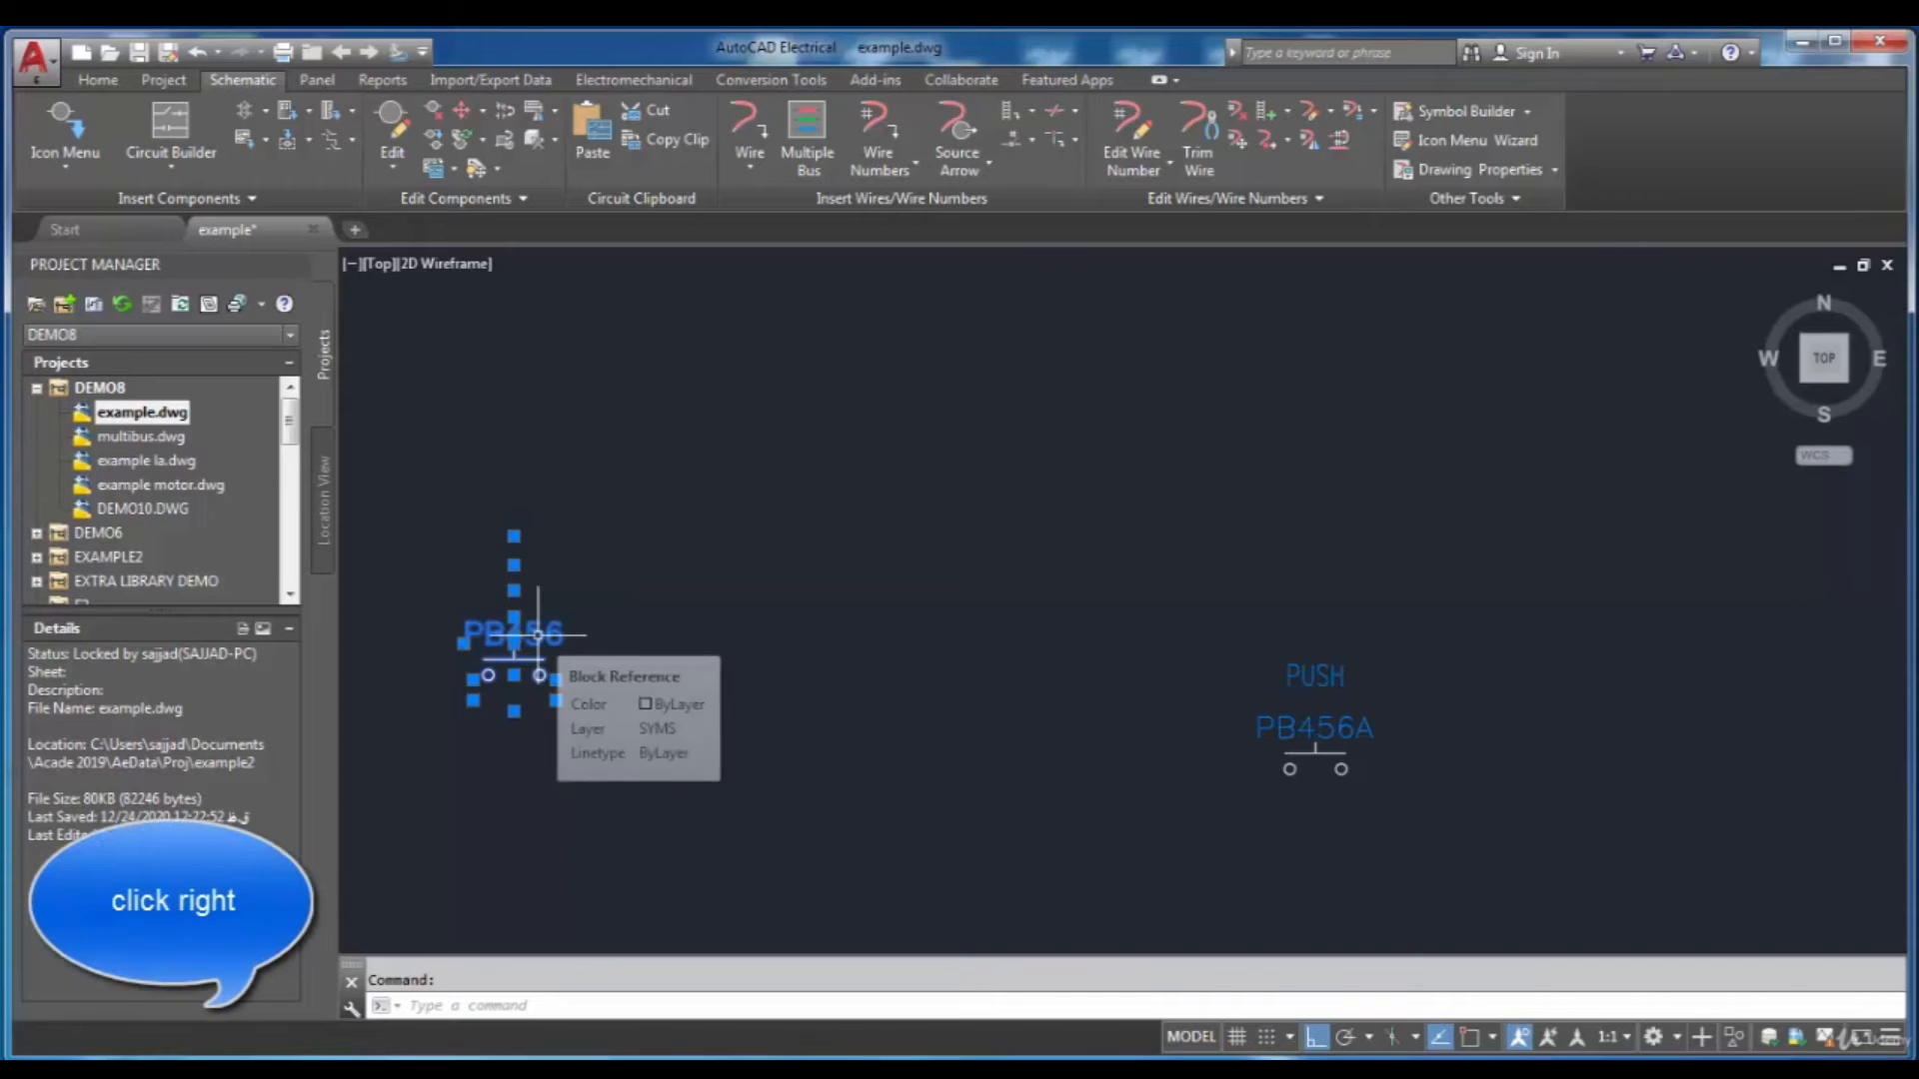
right_click(537, 635)
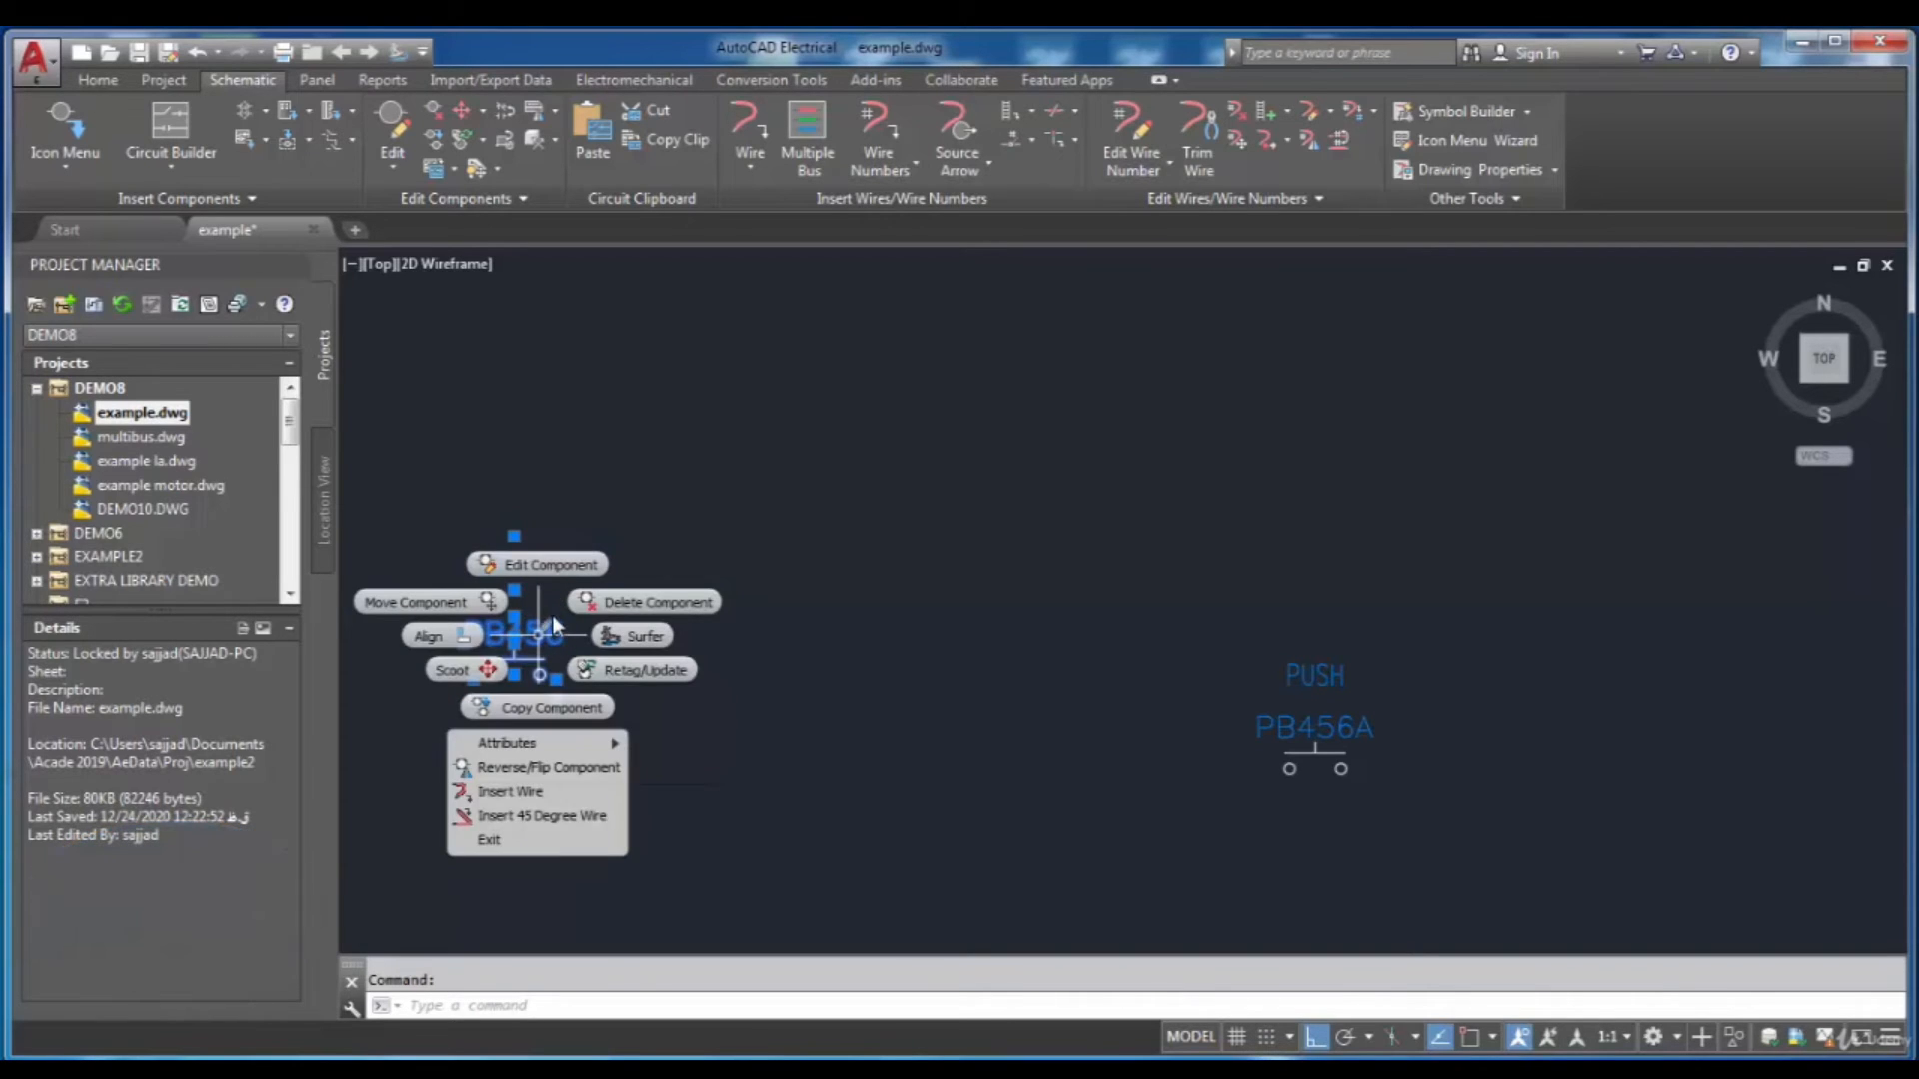
click(555, 564)
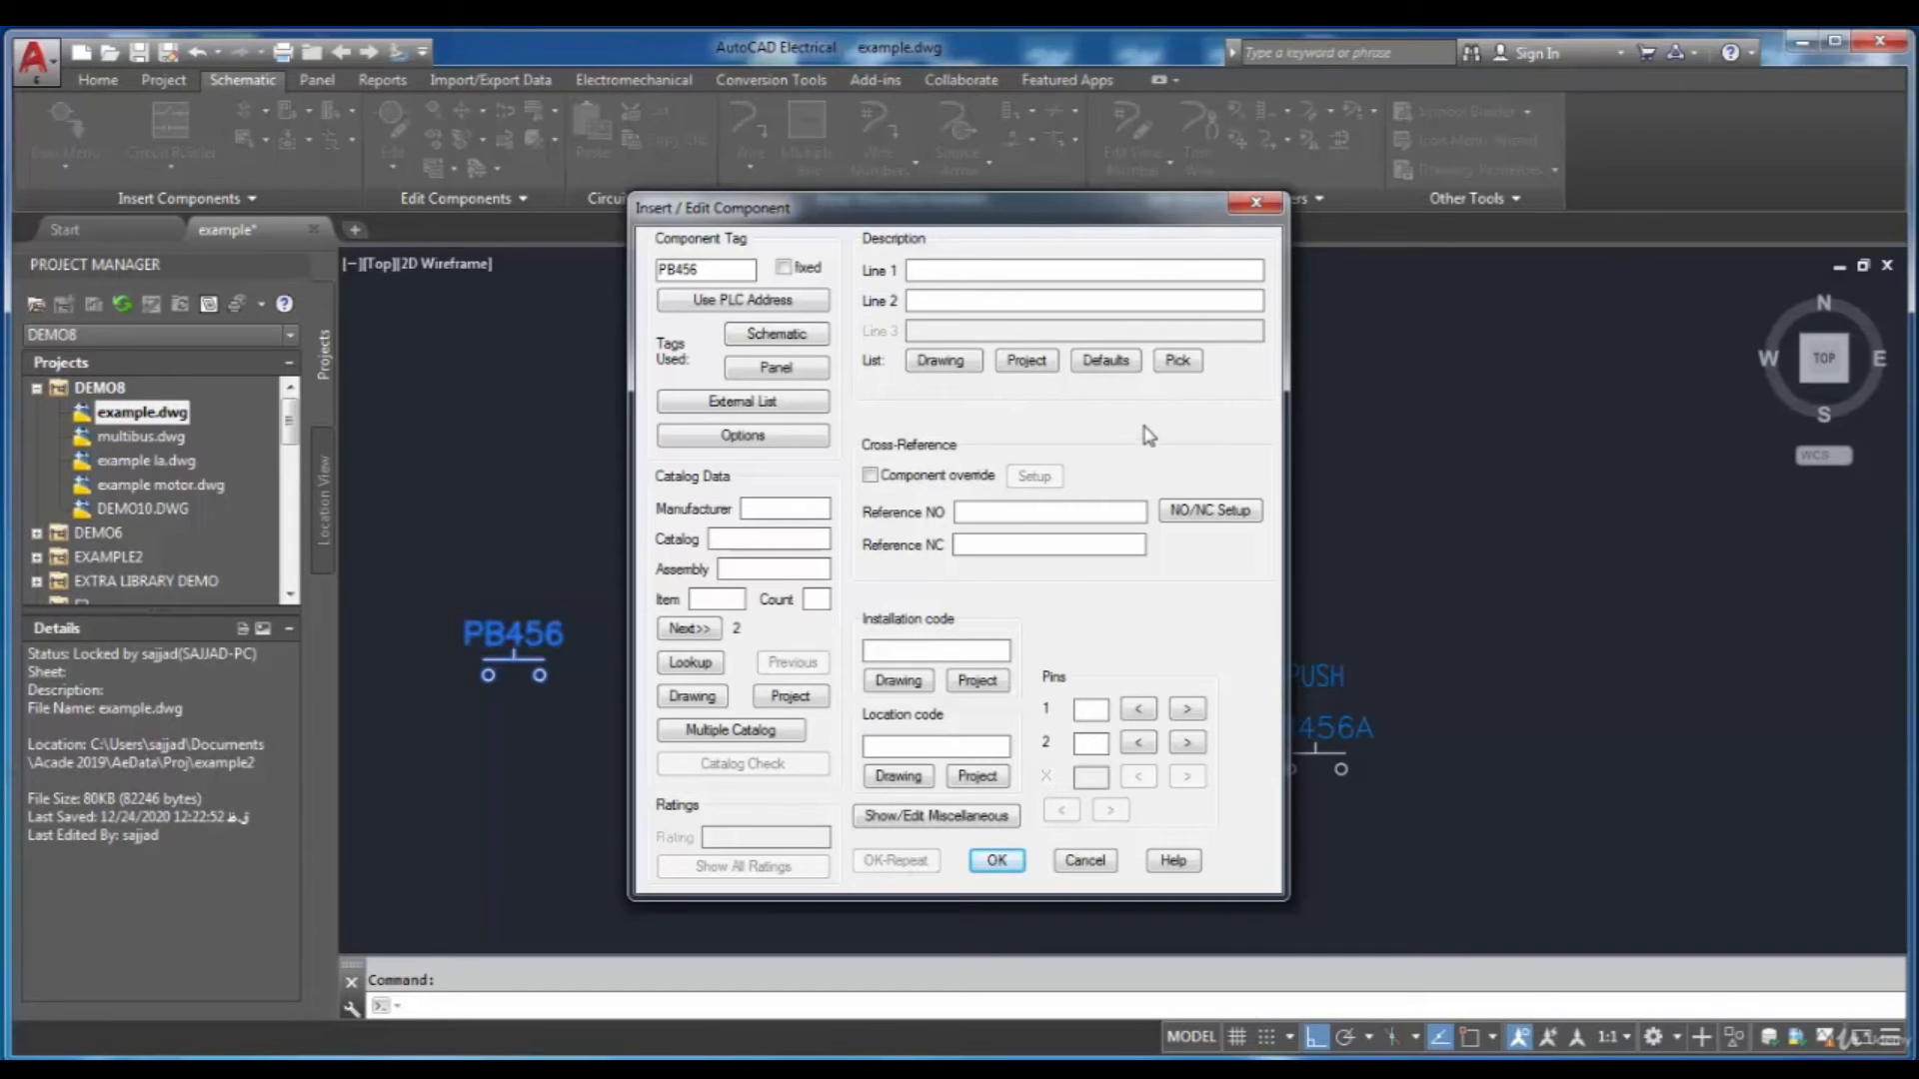
click(1179, 362)
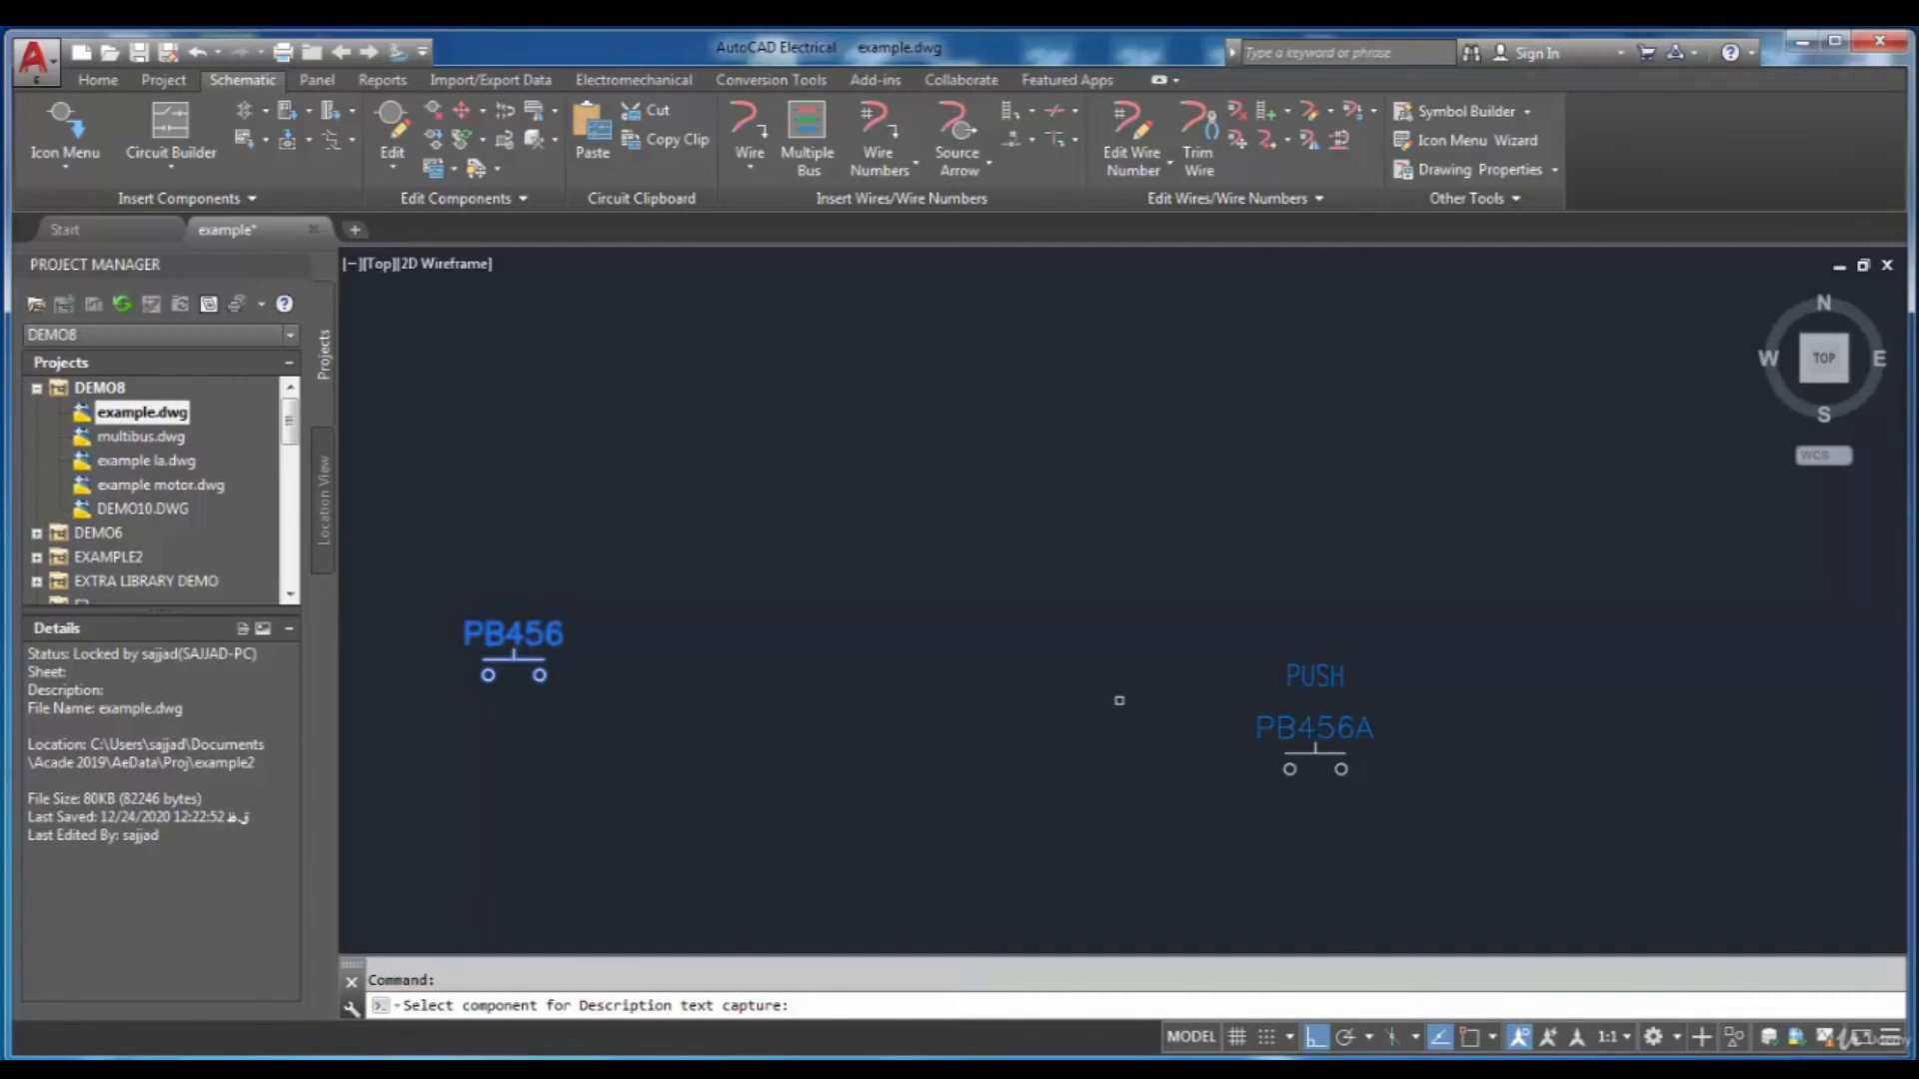
click(1327, 677)
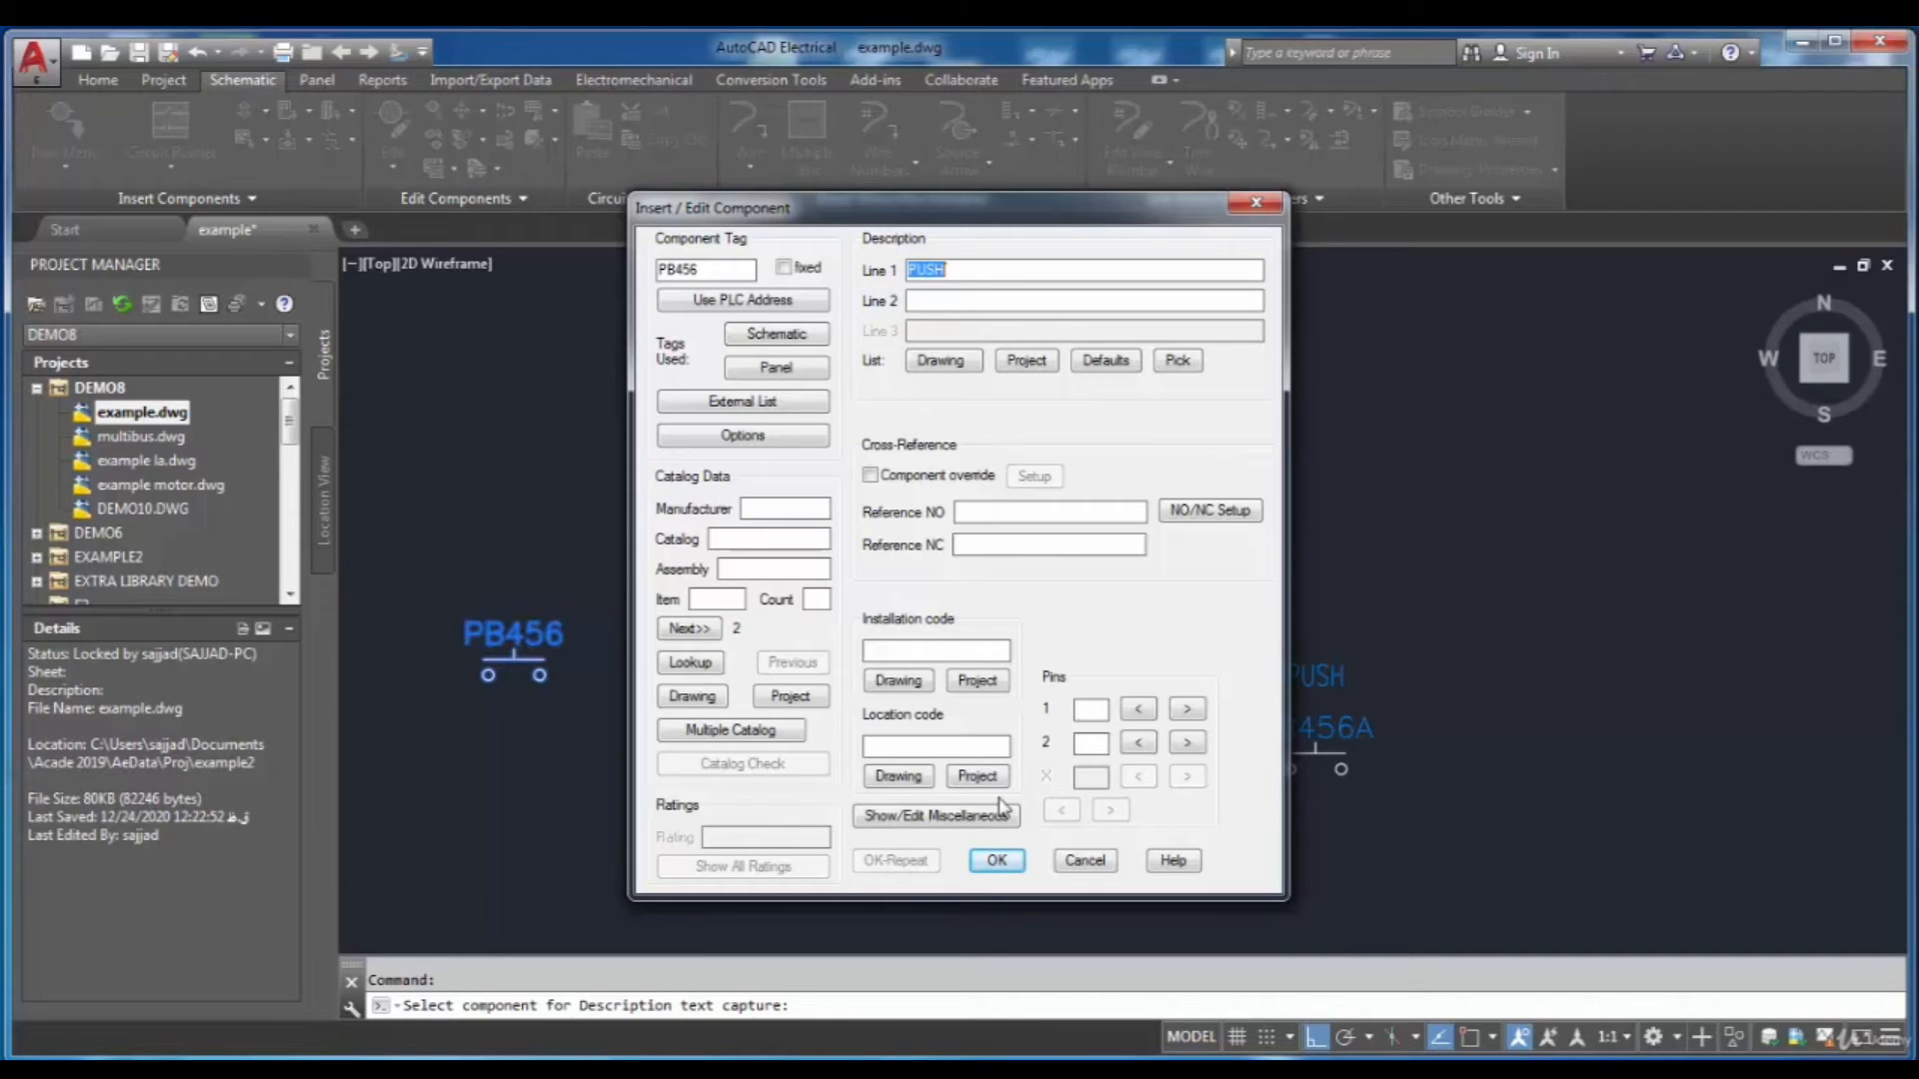
click(996, 860)
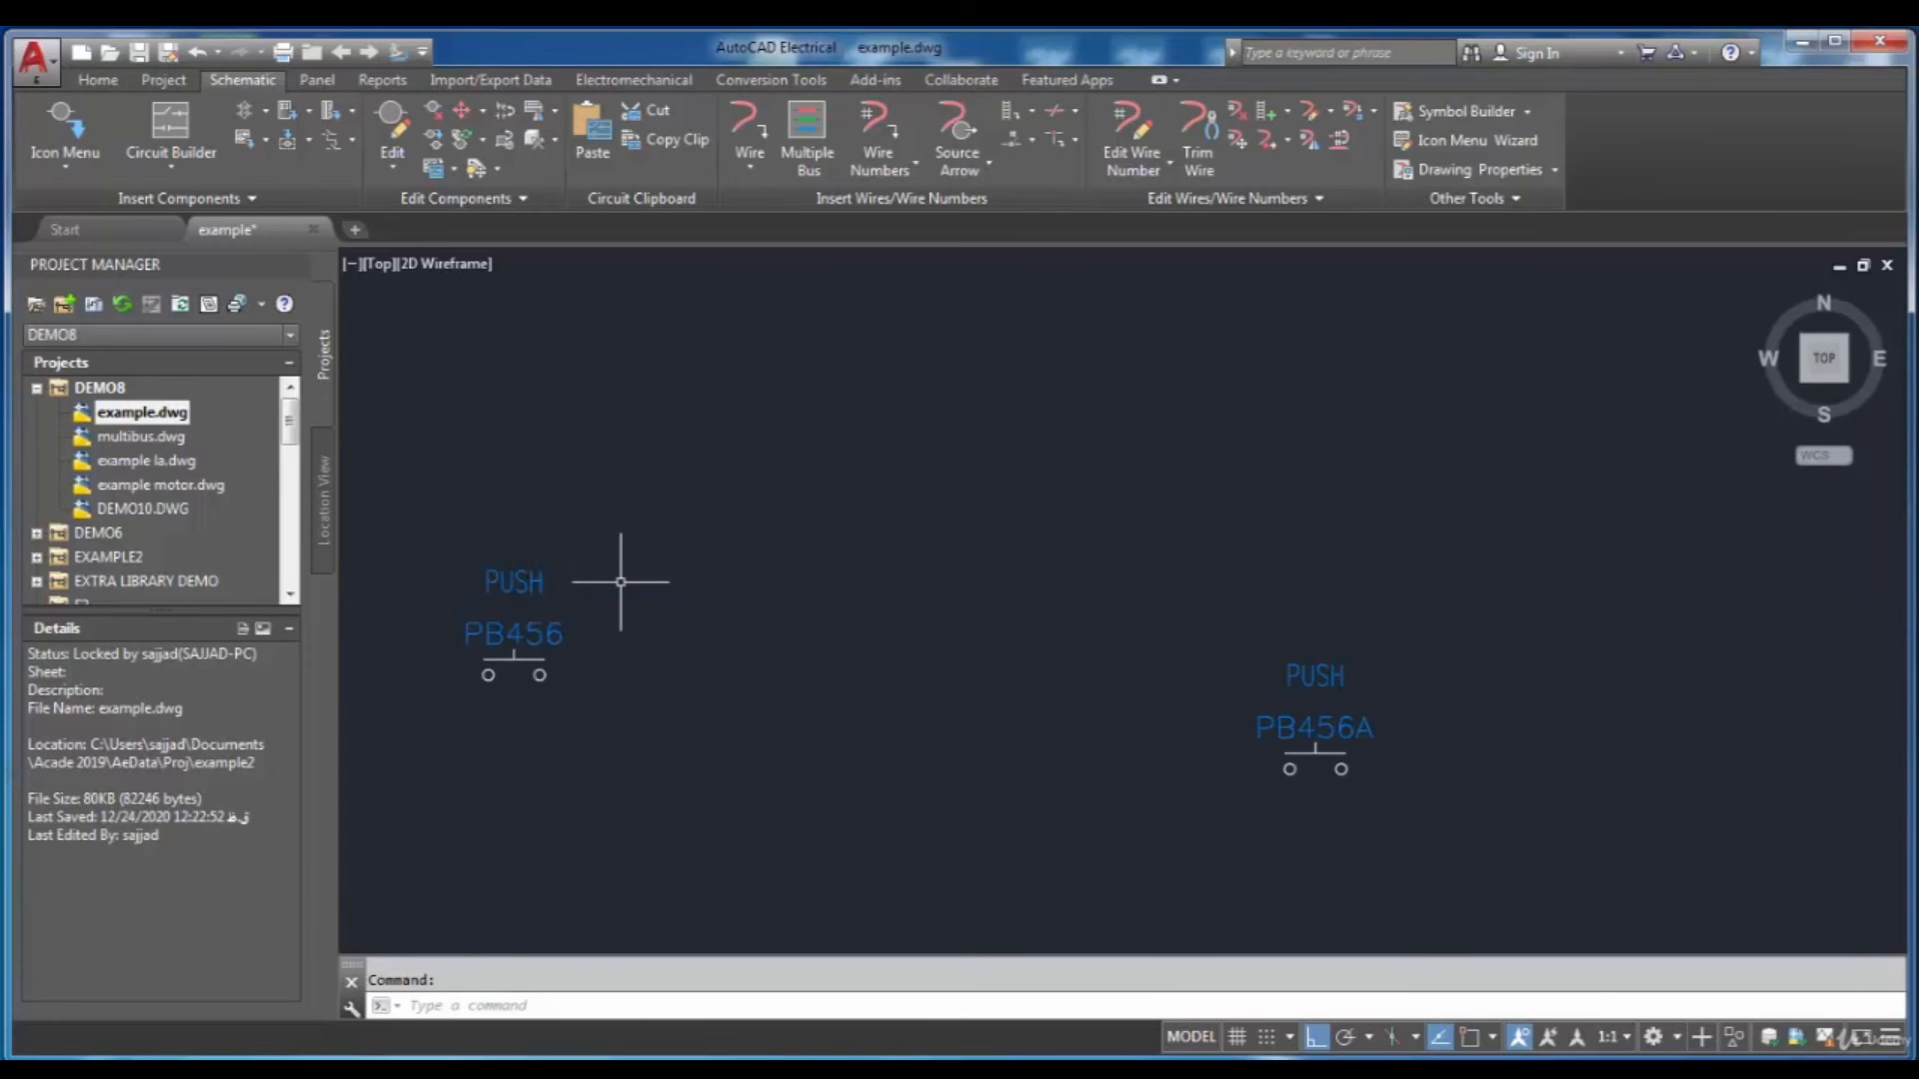
Replace PB456's description with INDEXING MOTOR START, the PB425 entry in the project-wide description list.
click(530, 584)
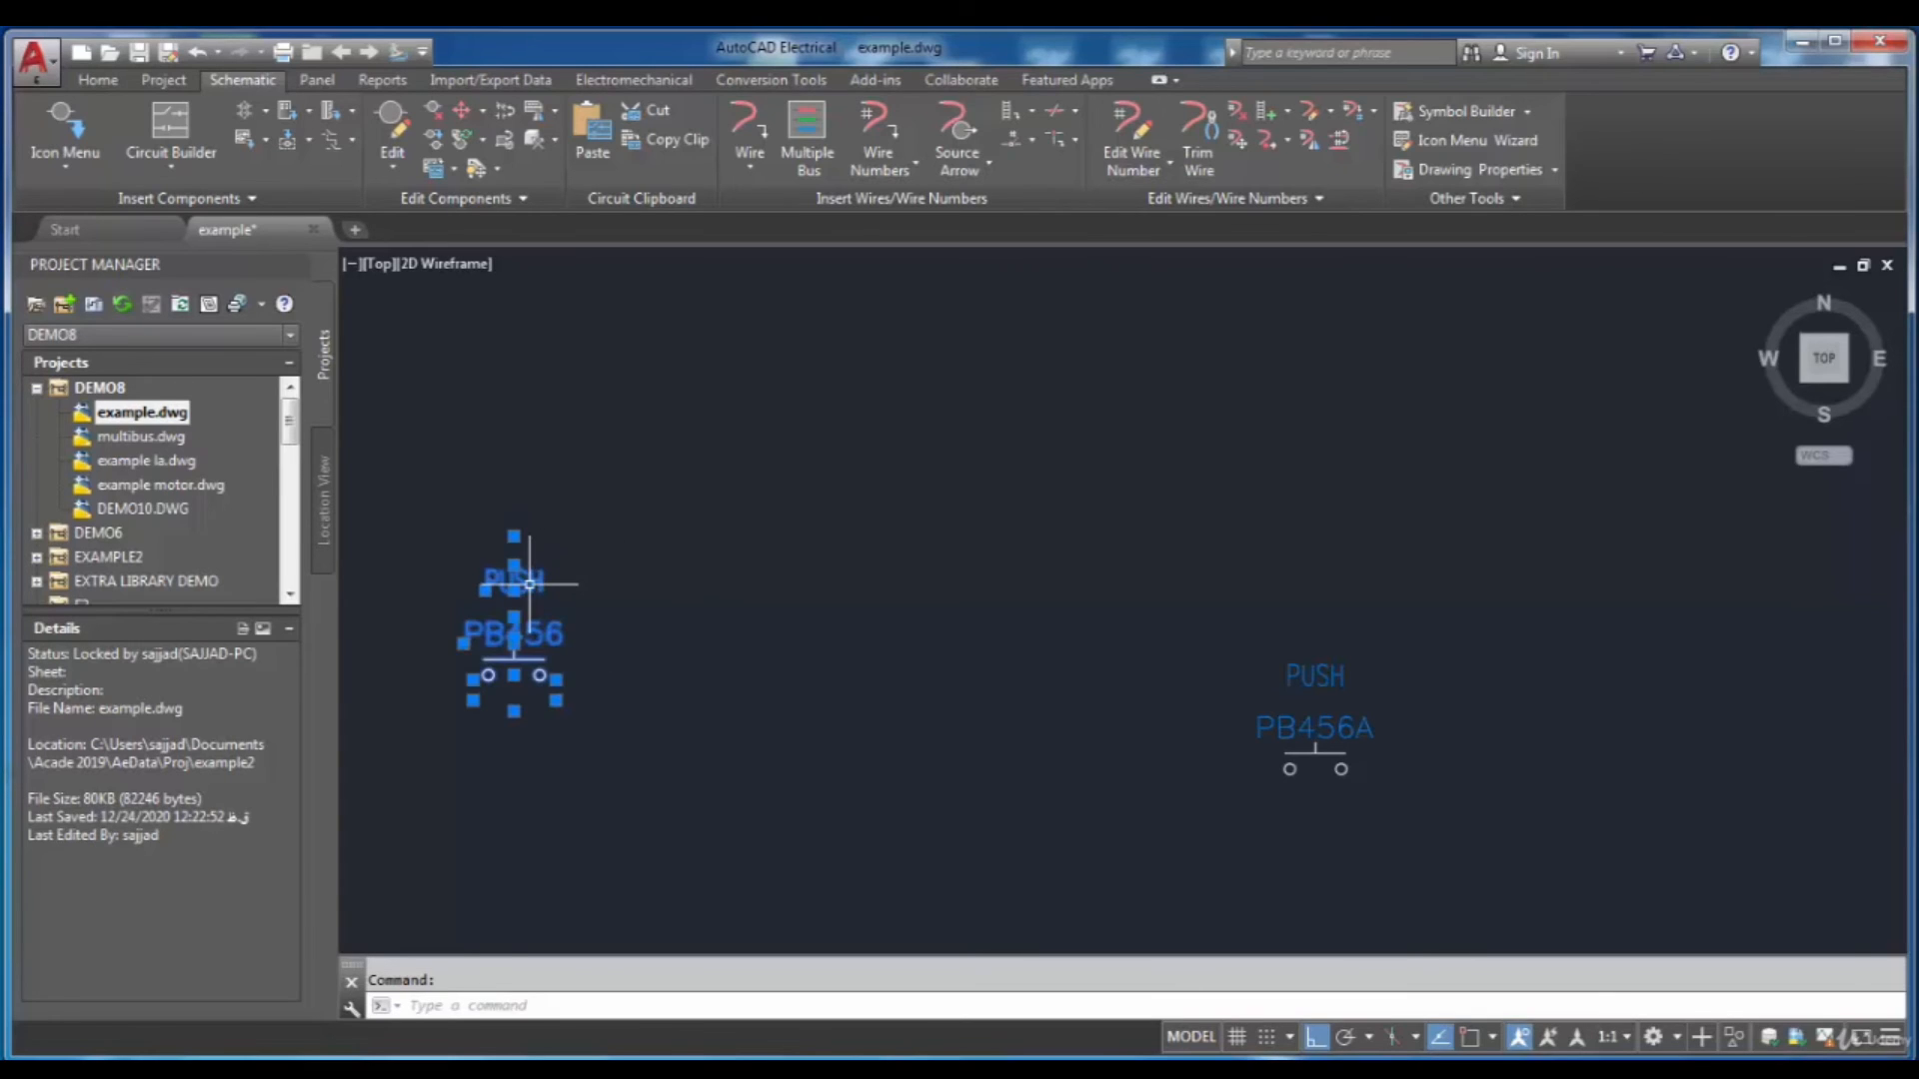
right_click(519, 586)
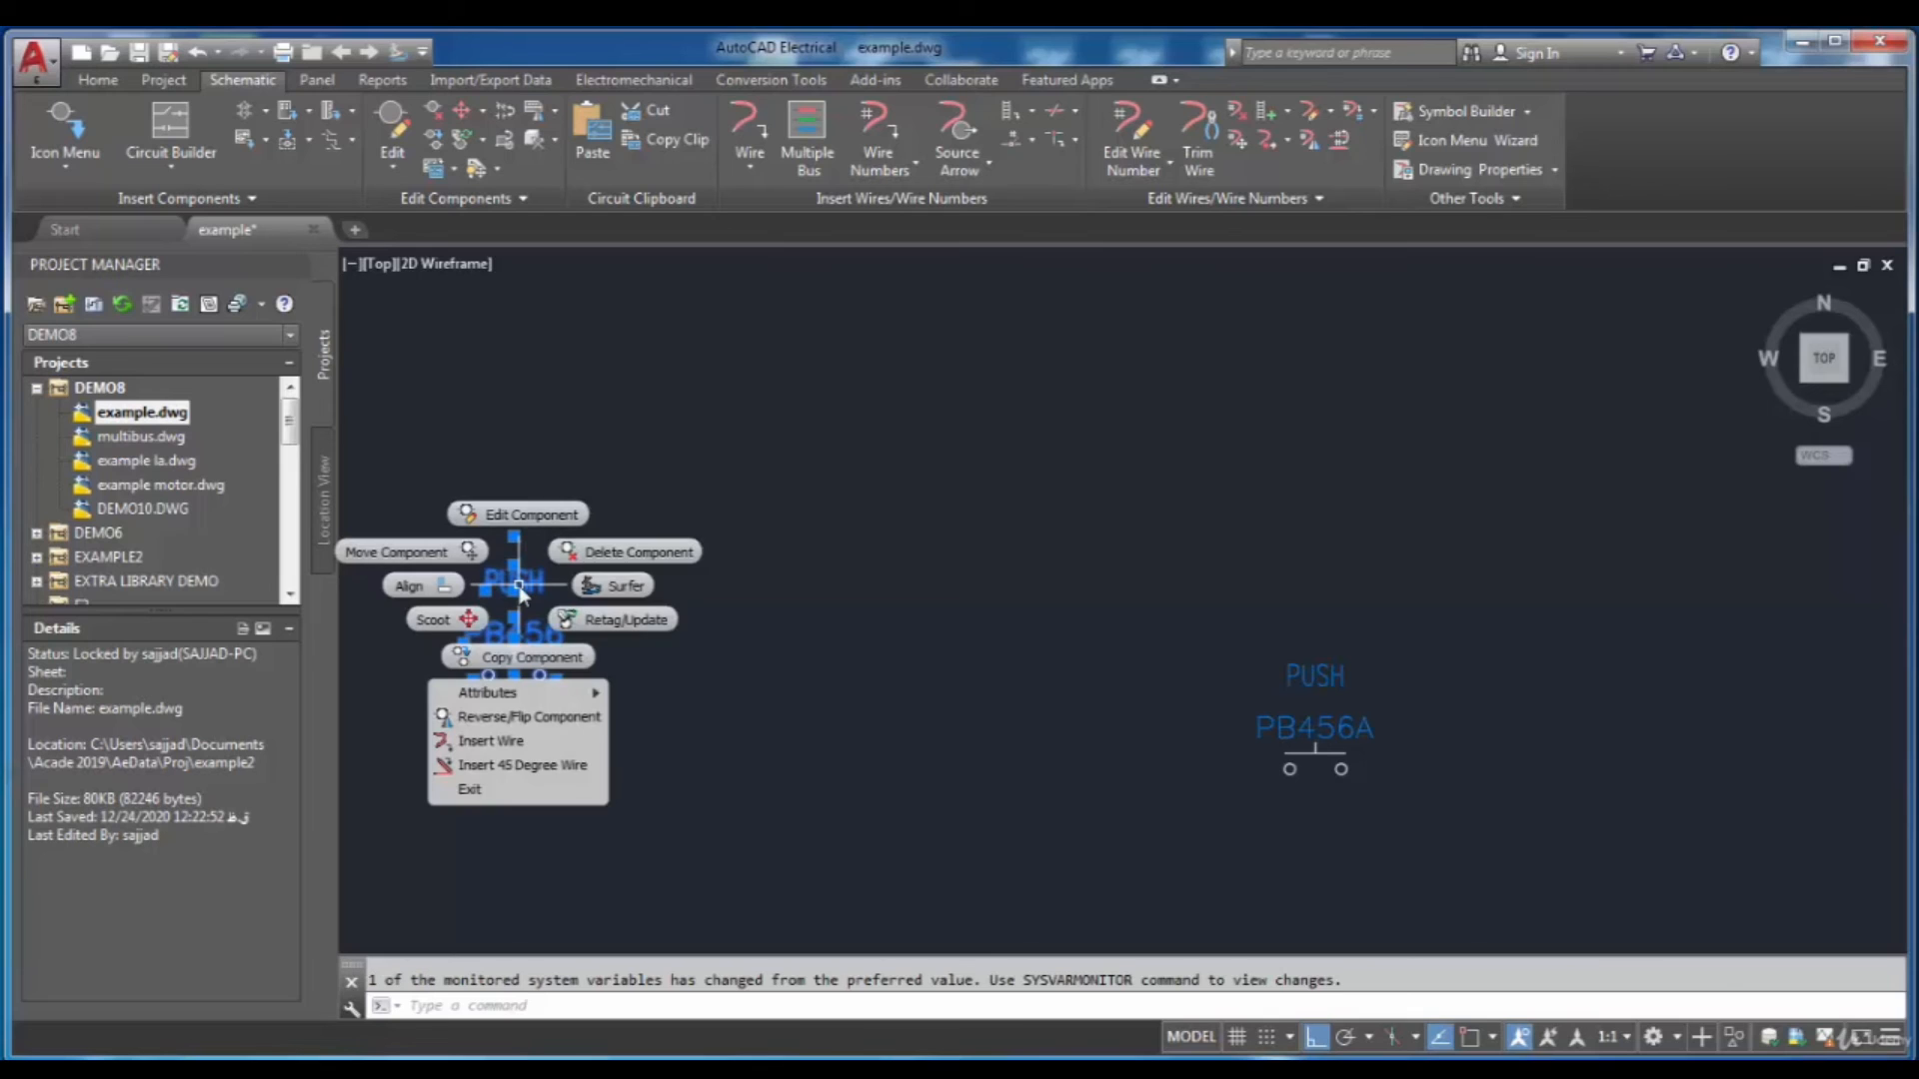
click(523, 517)
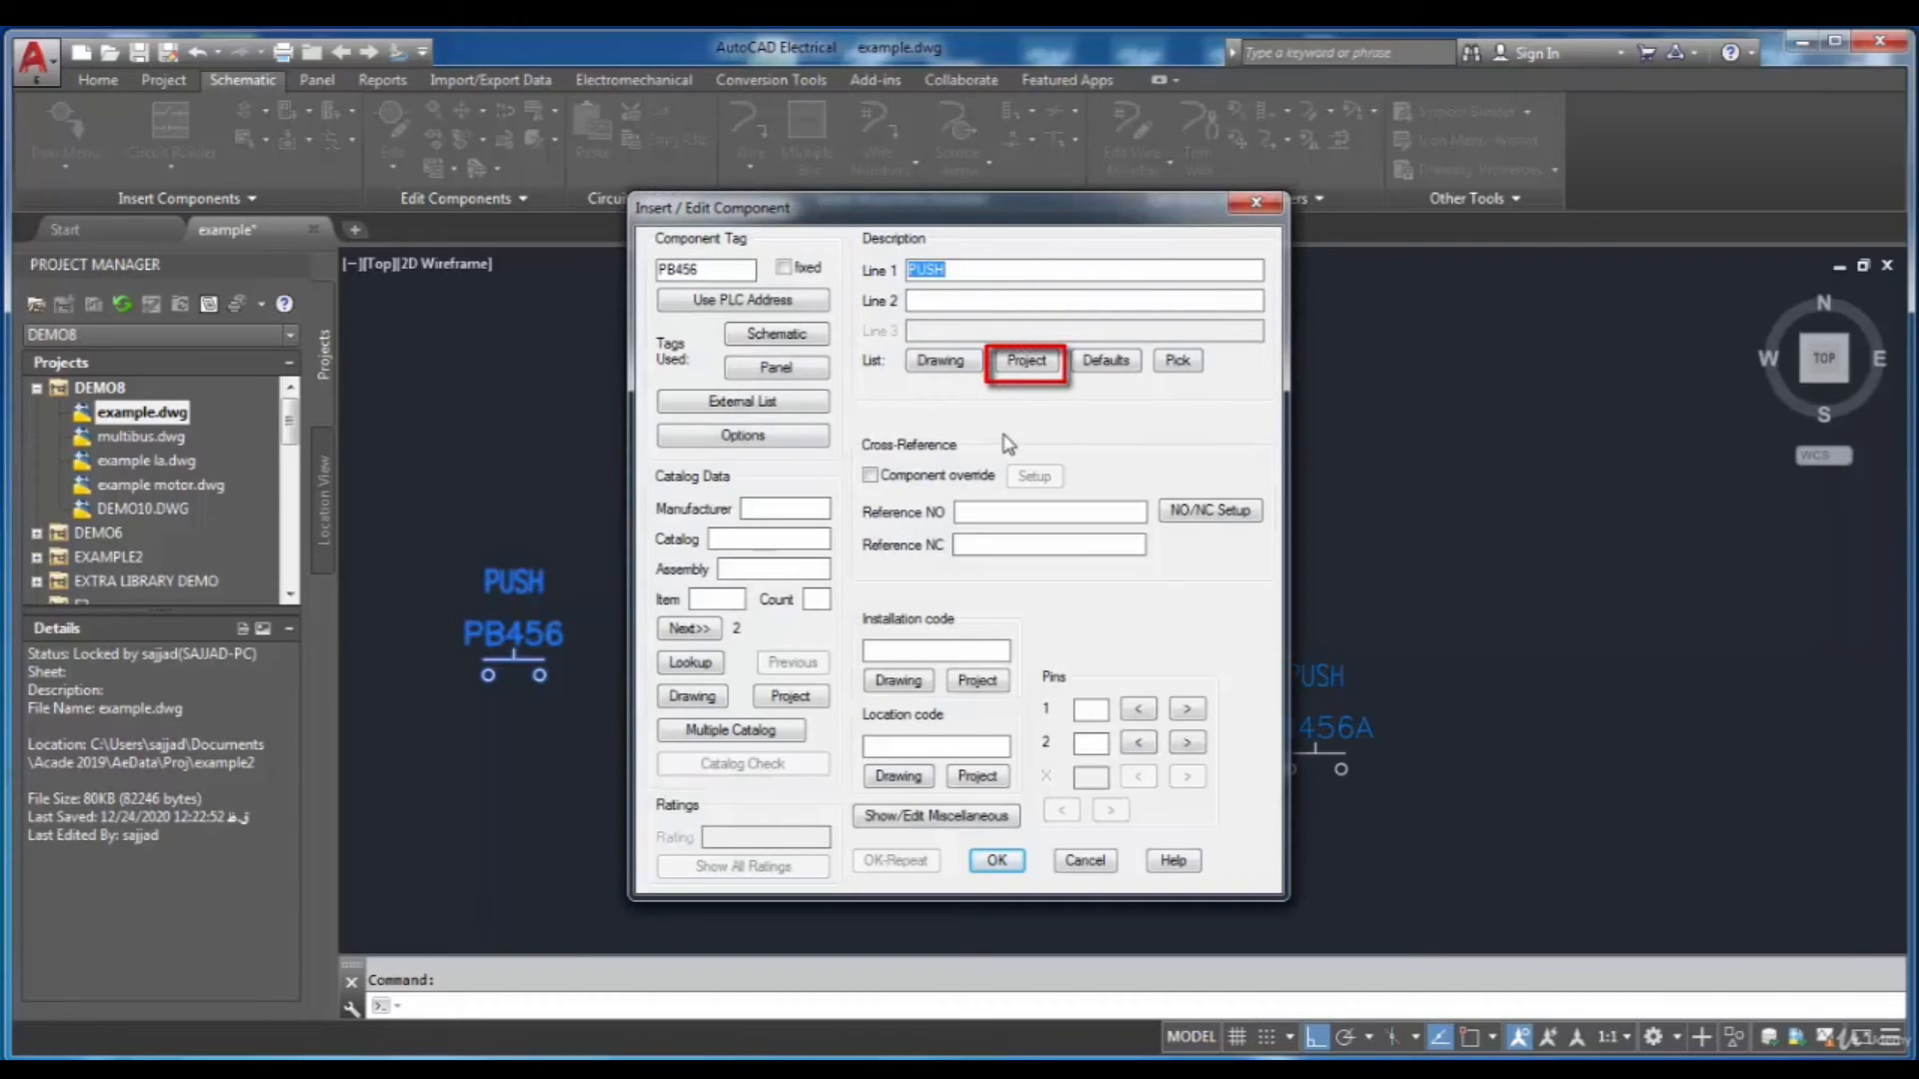
click(1022, 362)
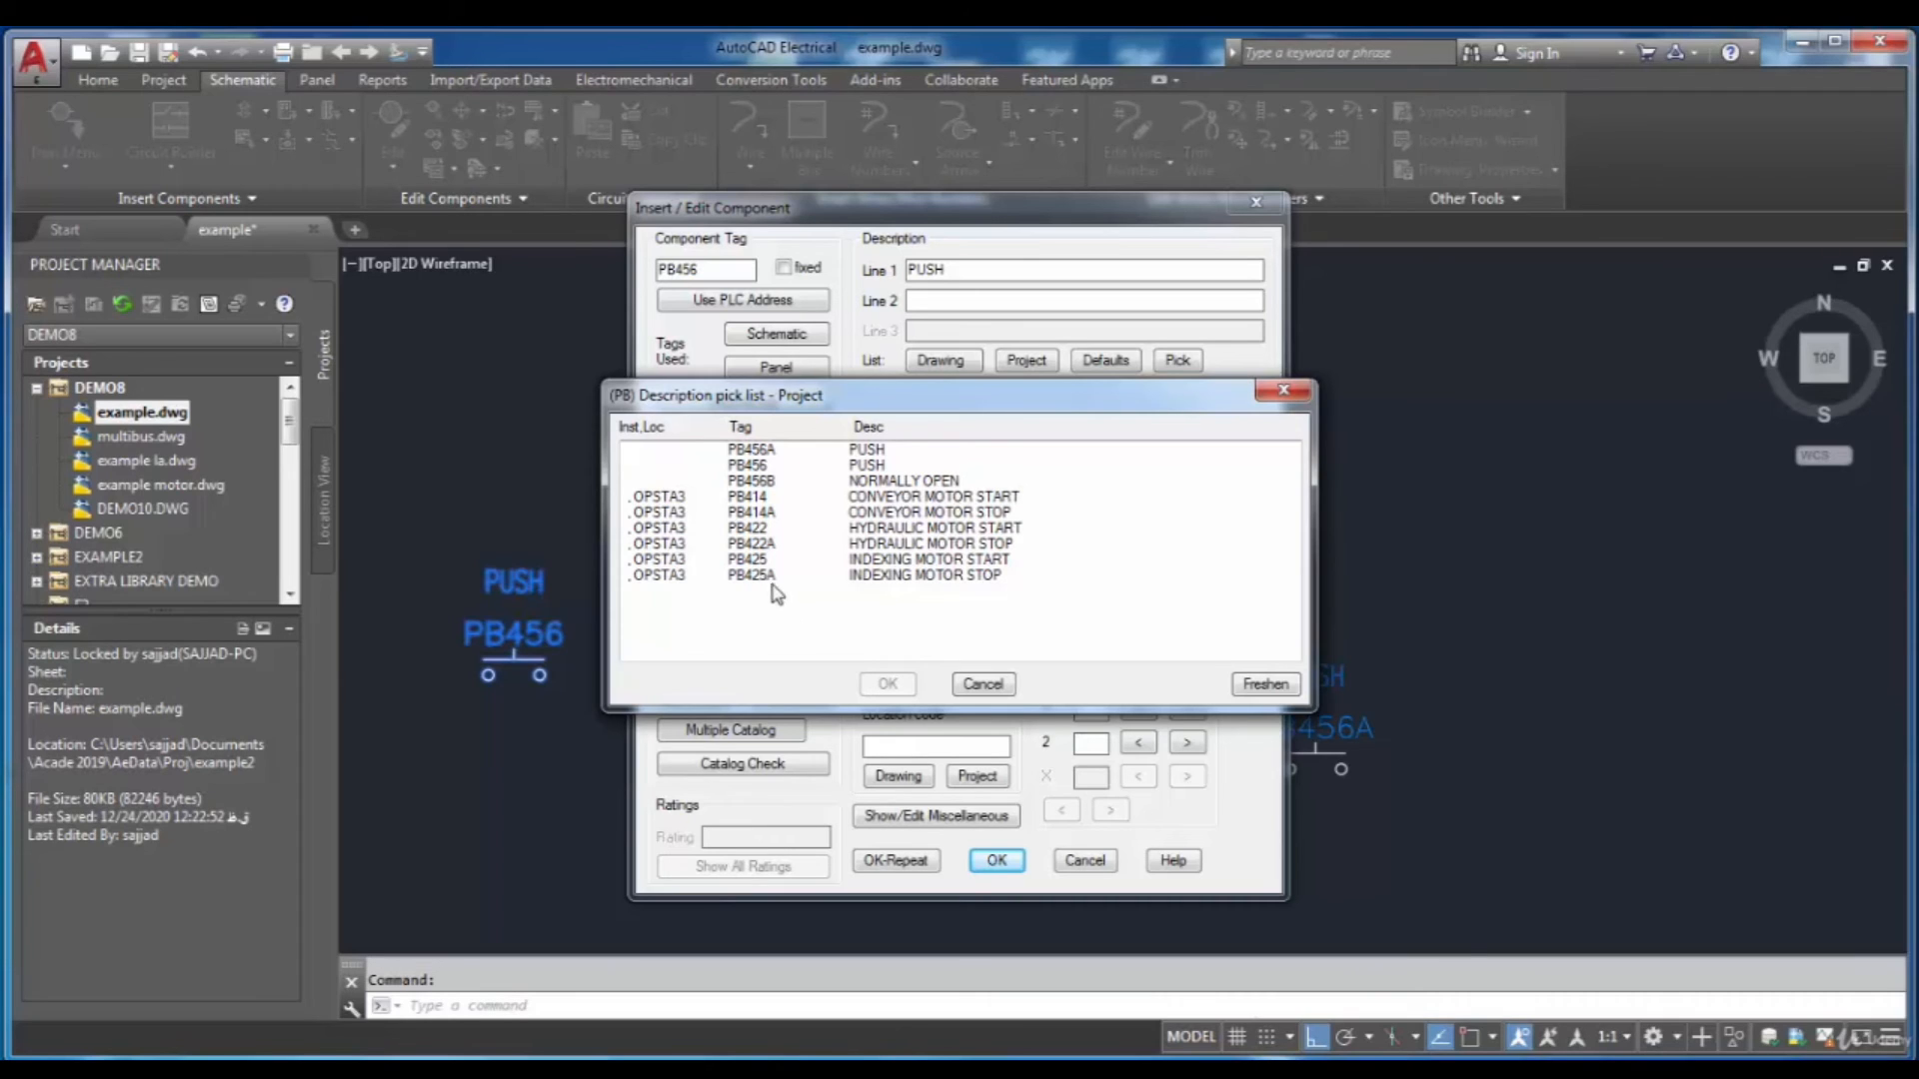
click(876, 560)
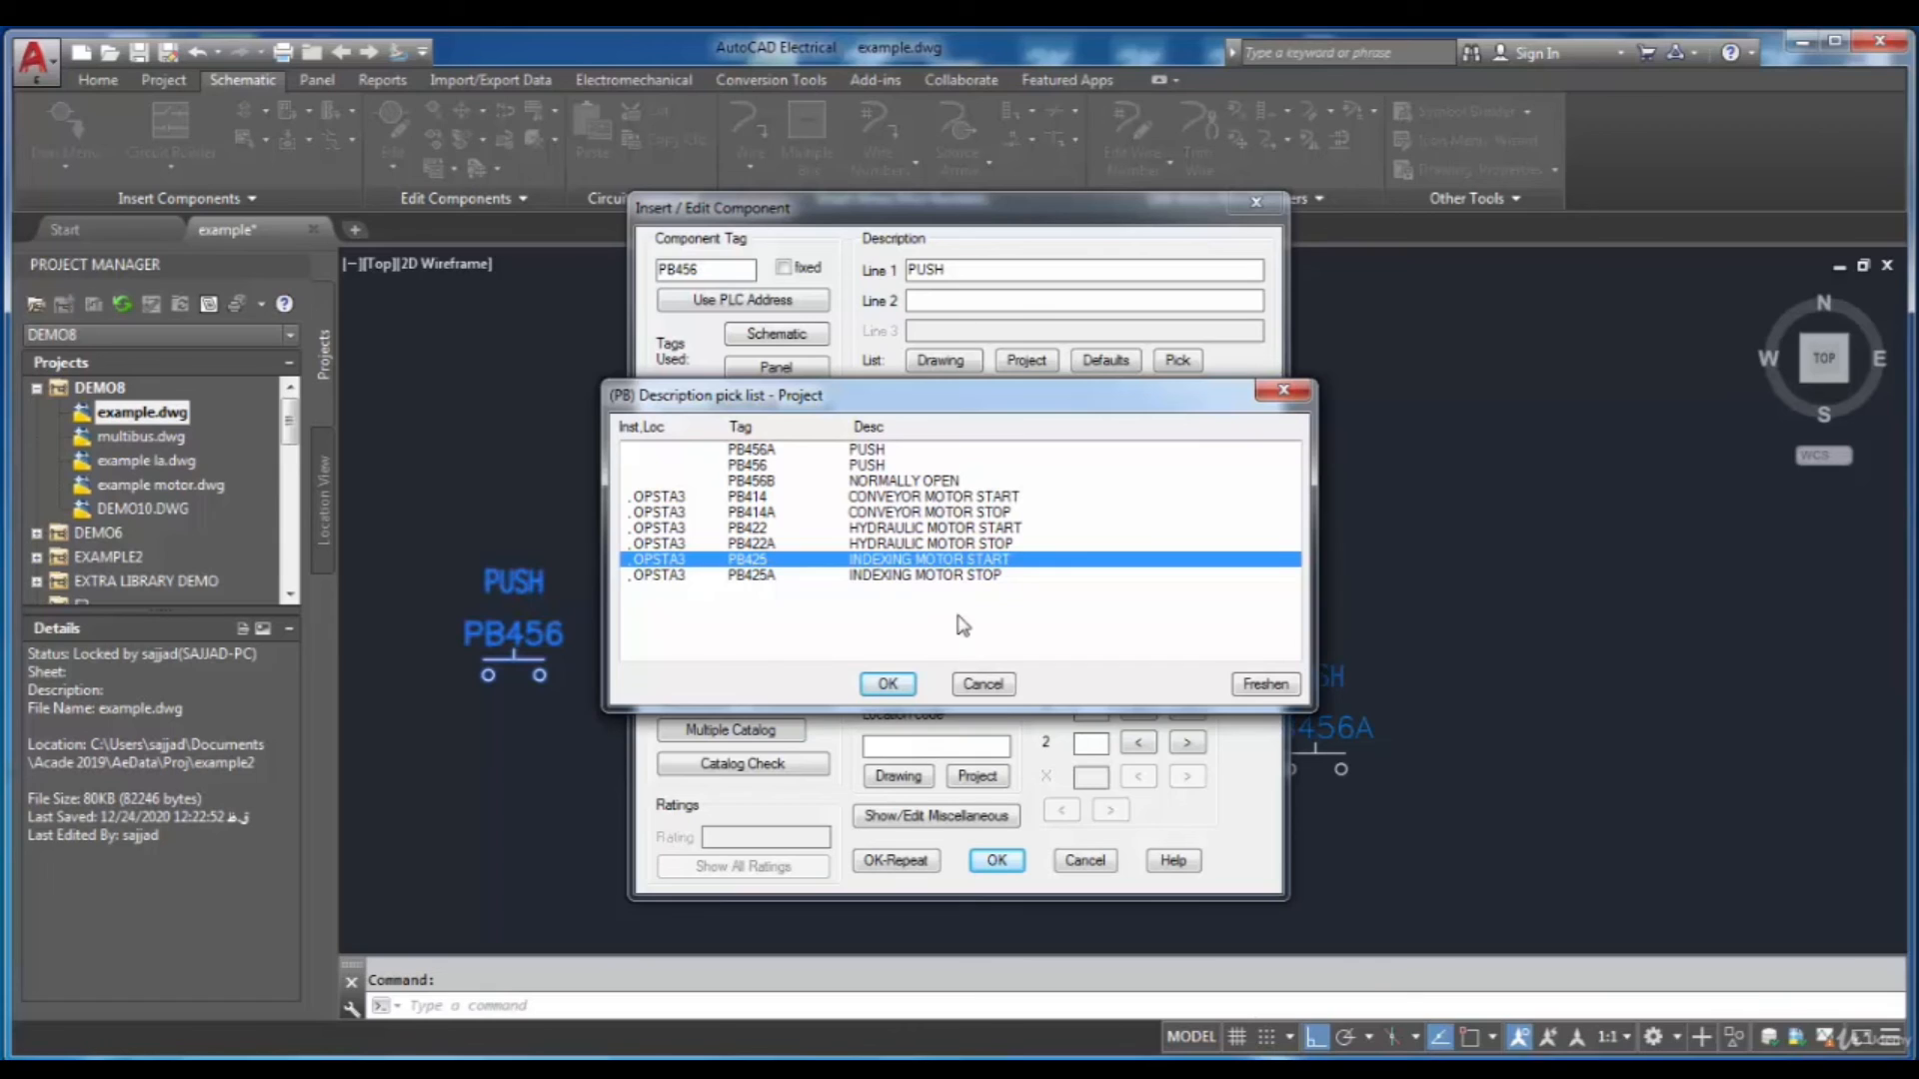
click(885, 684)
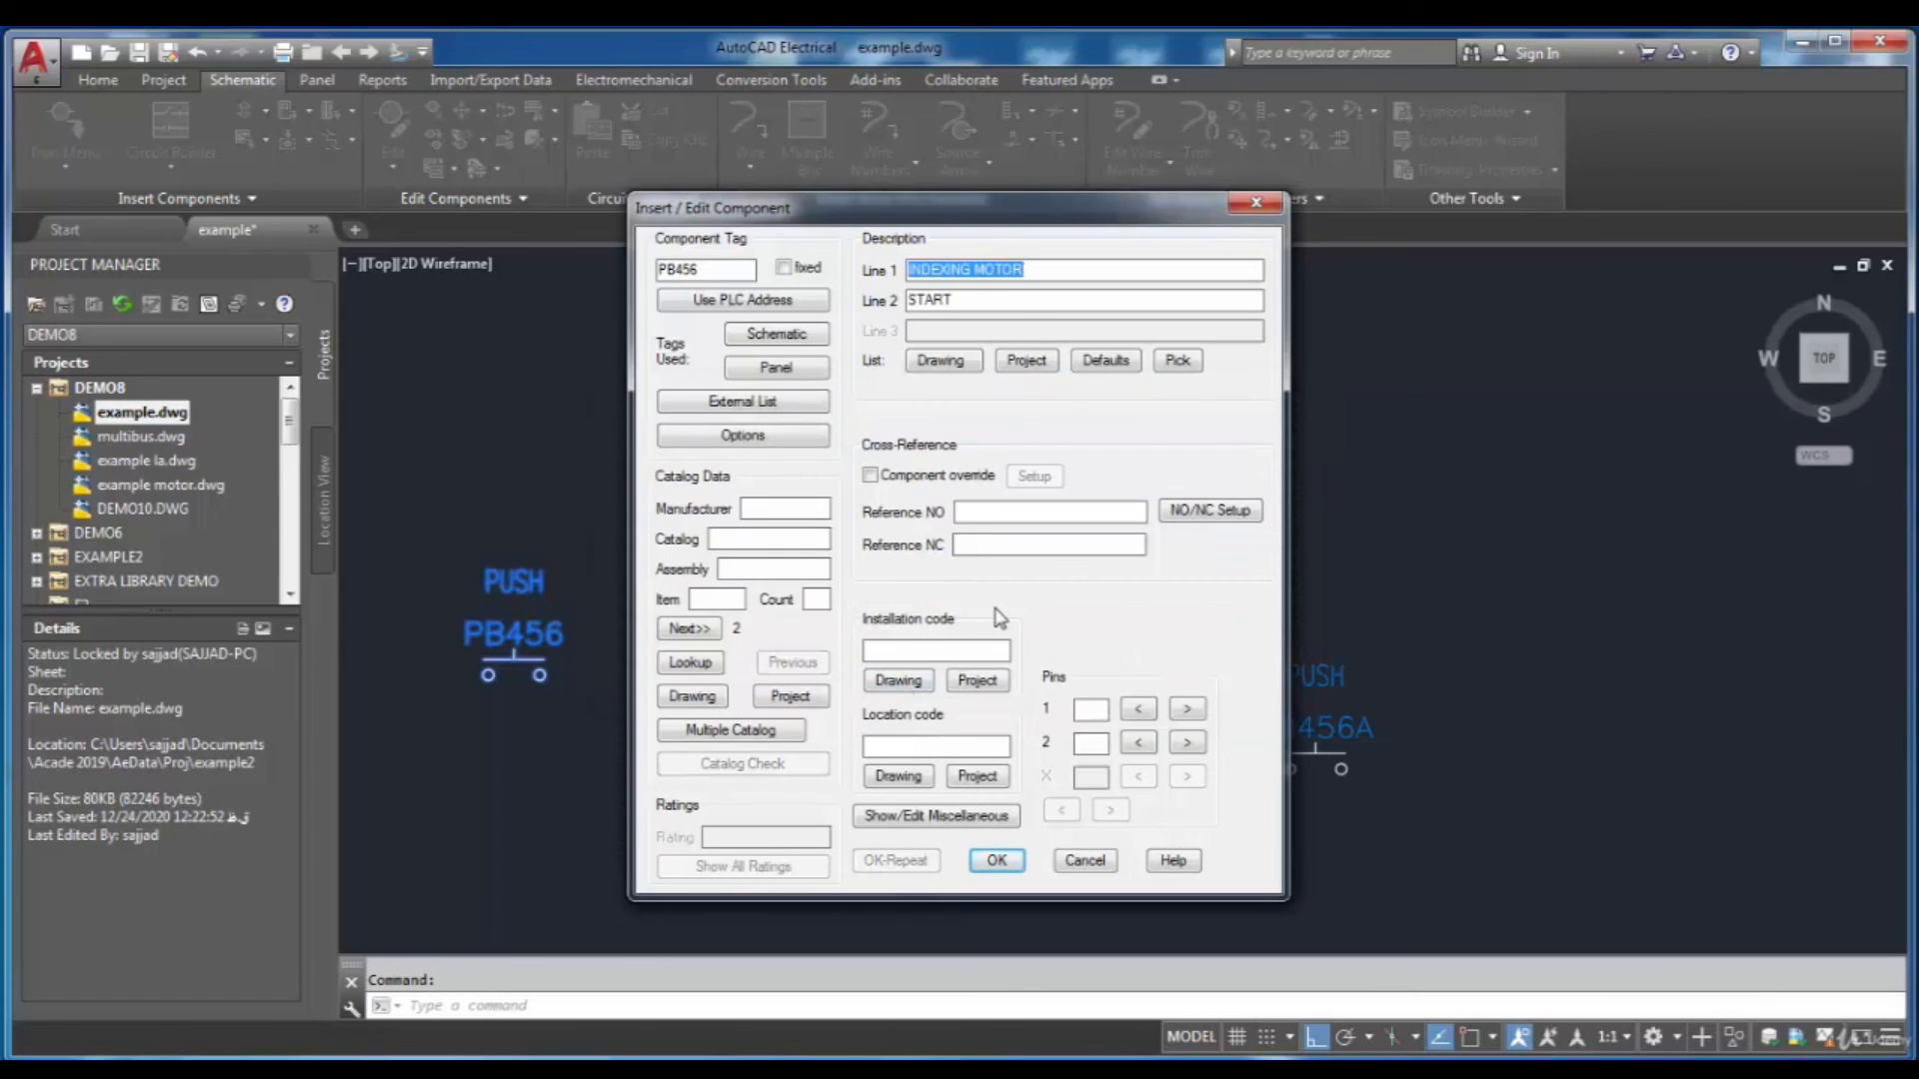
click(997, 861)
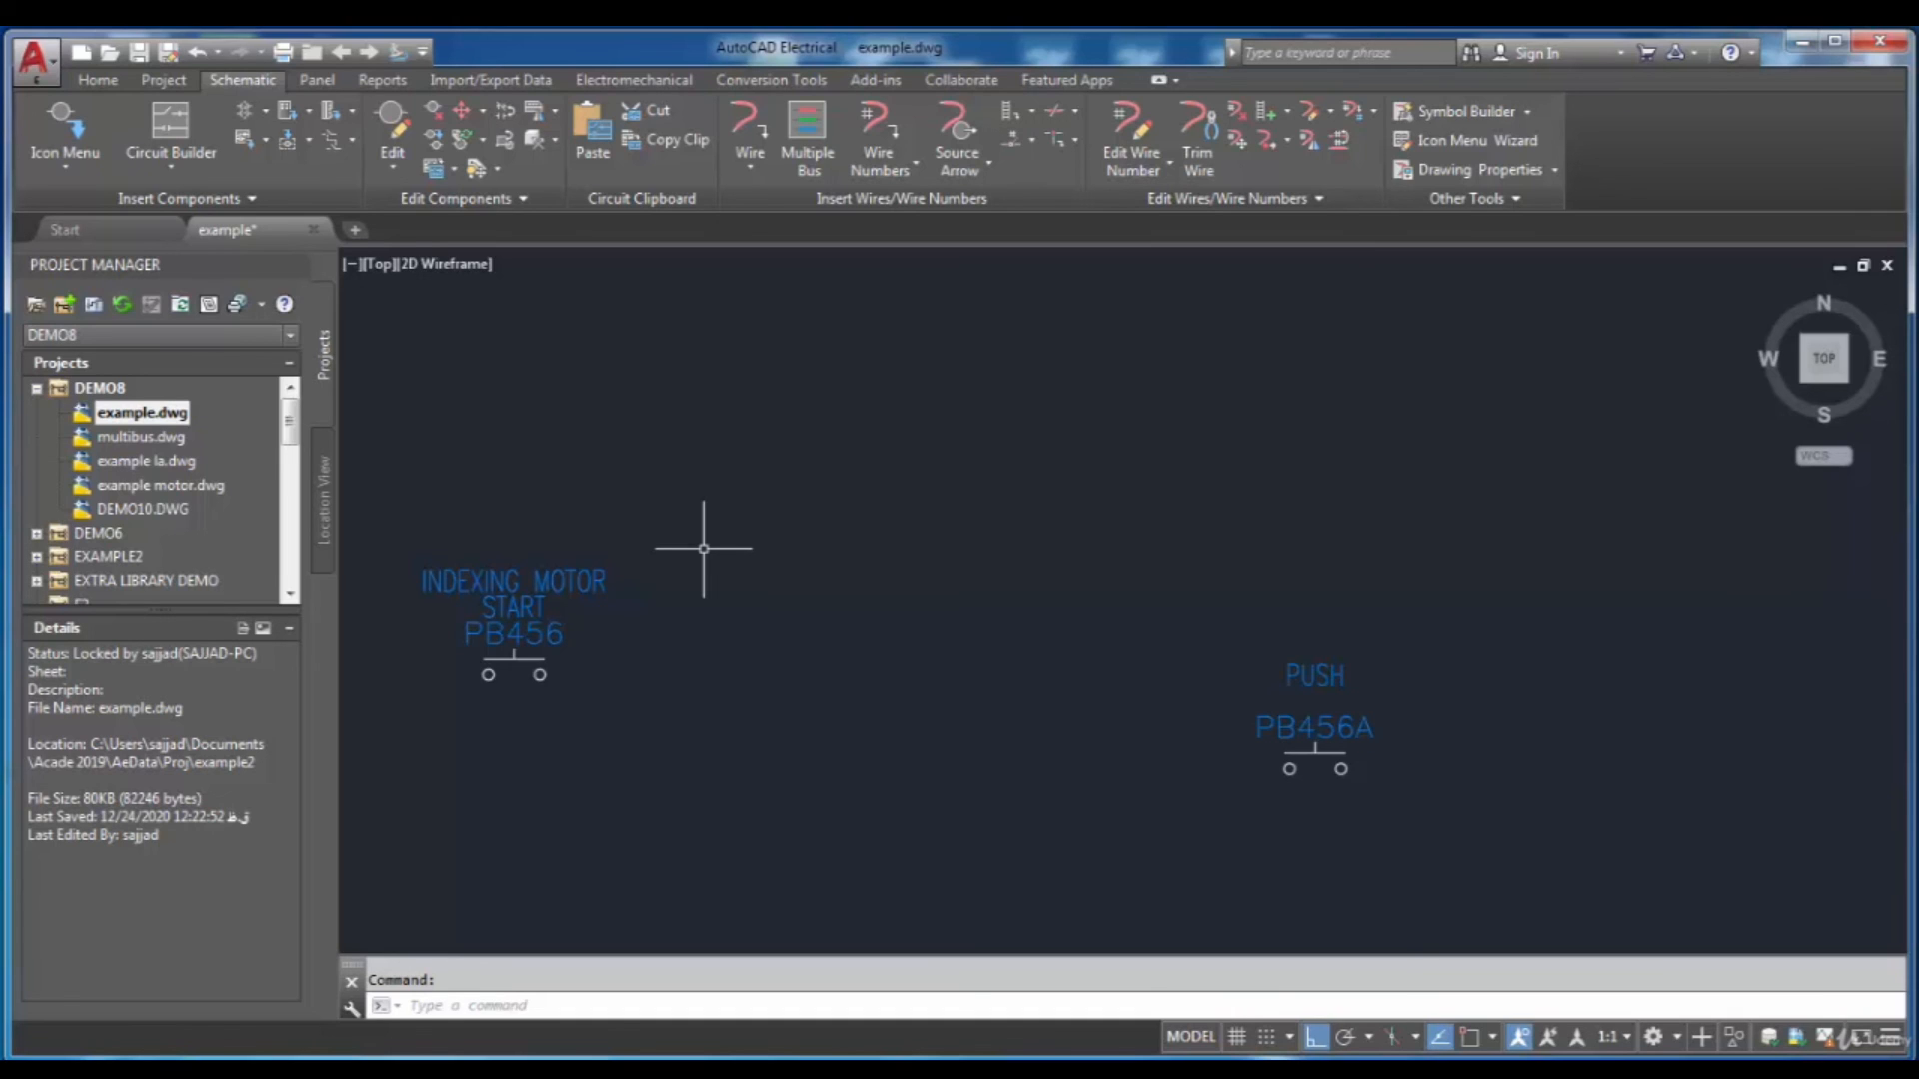
Set PB456's description to NORMALLY OPEN, using the PB456B entry in the current drawing's description list.
click(569, 579)
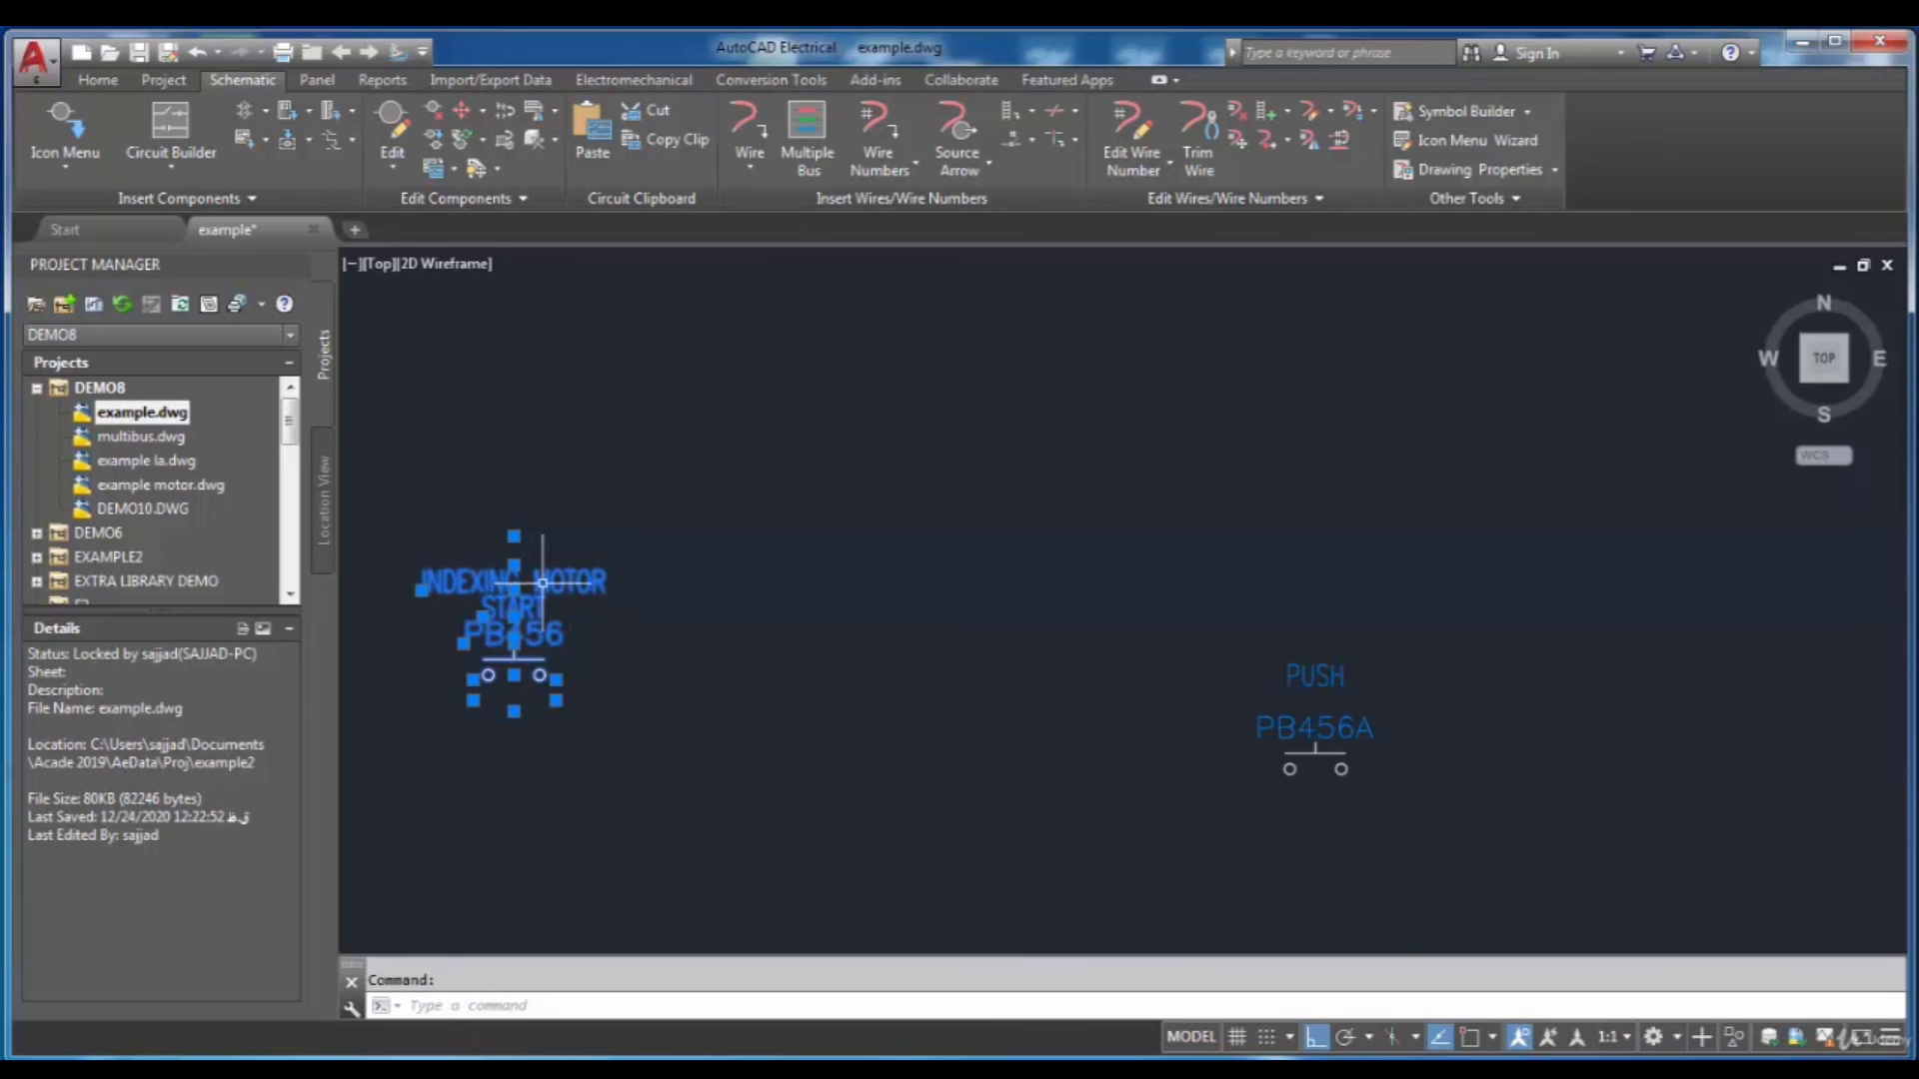
right_click(541, 581)
click(557, 513)
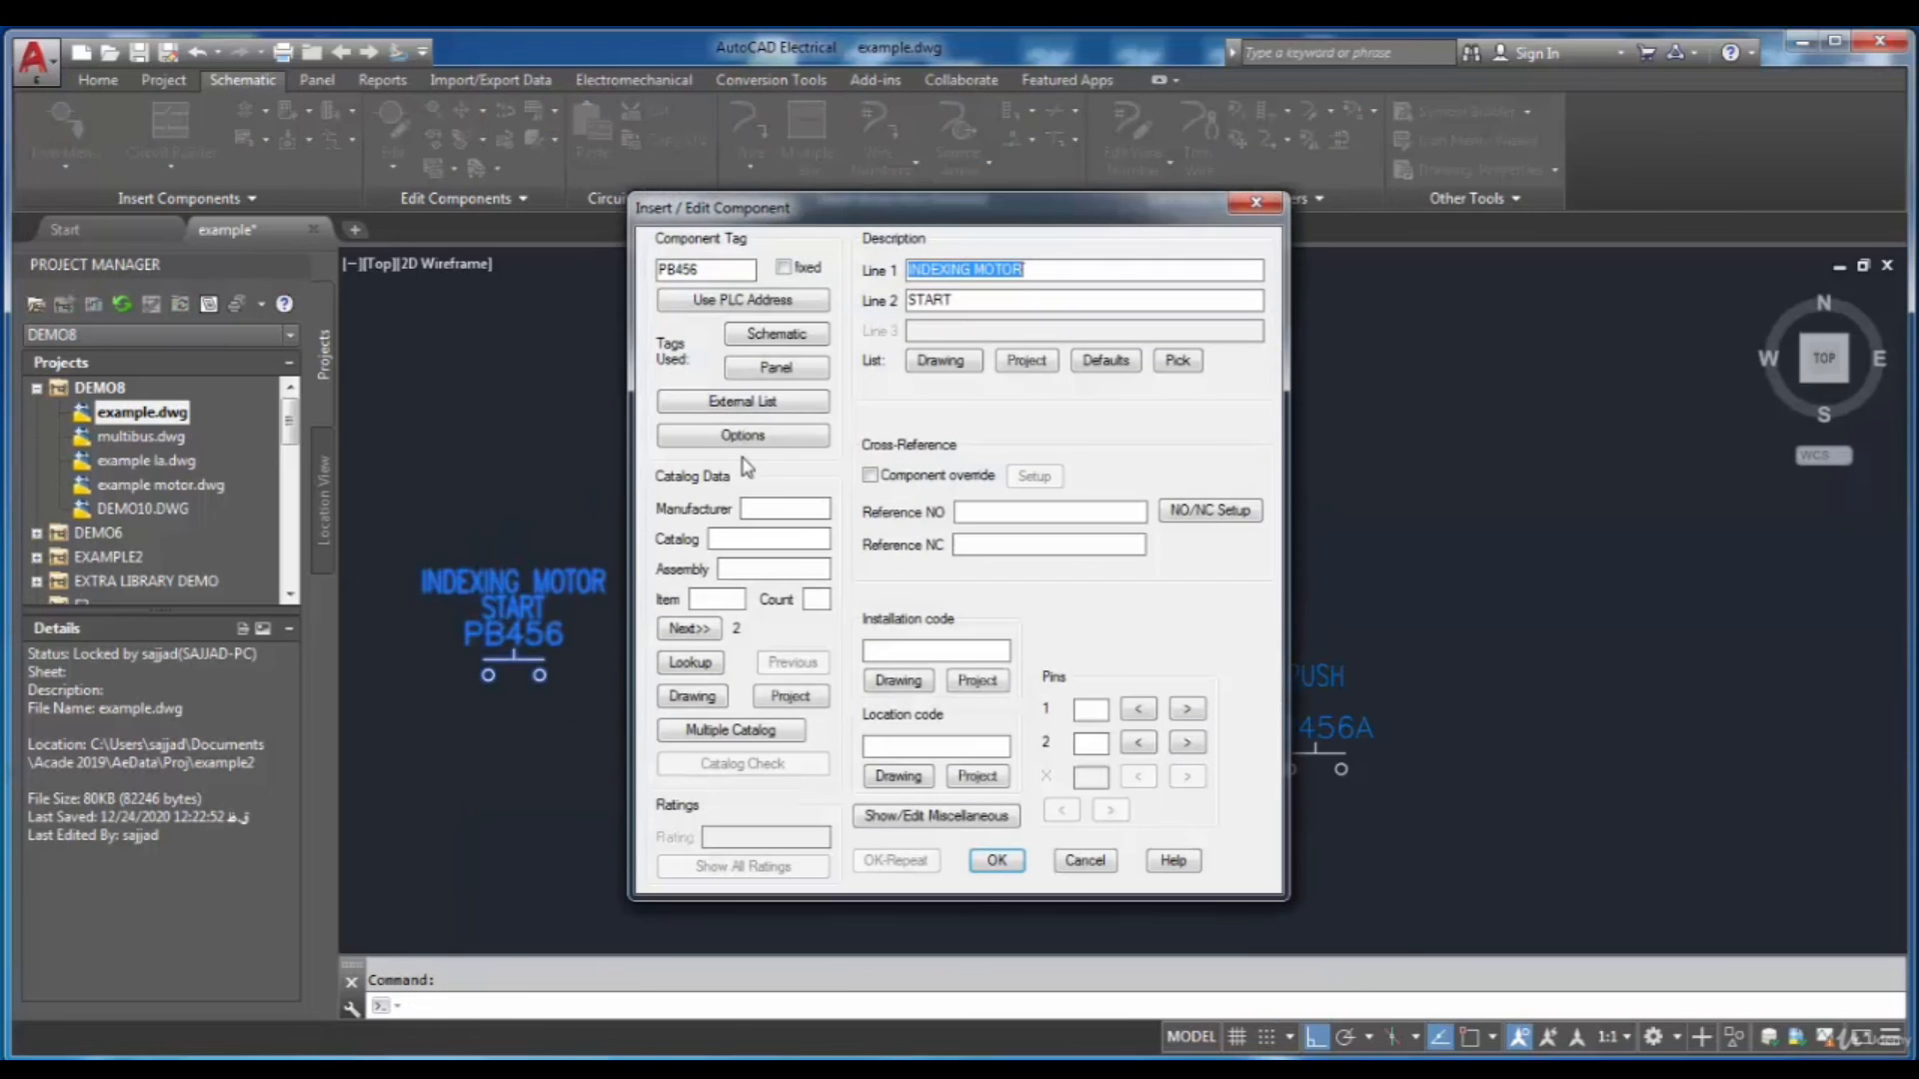
click(965, 369)
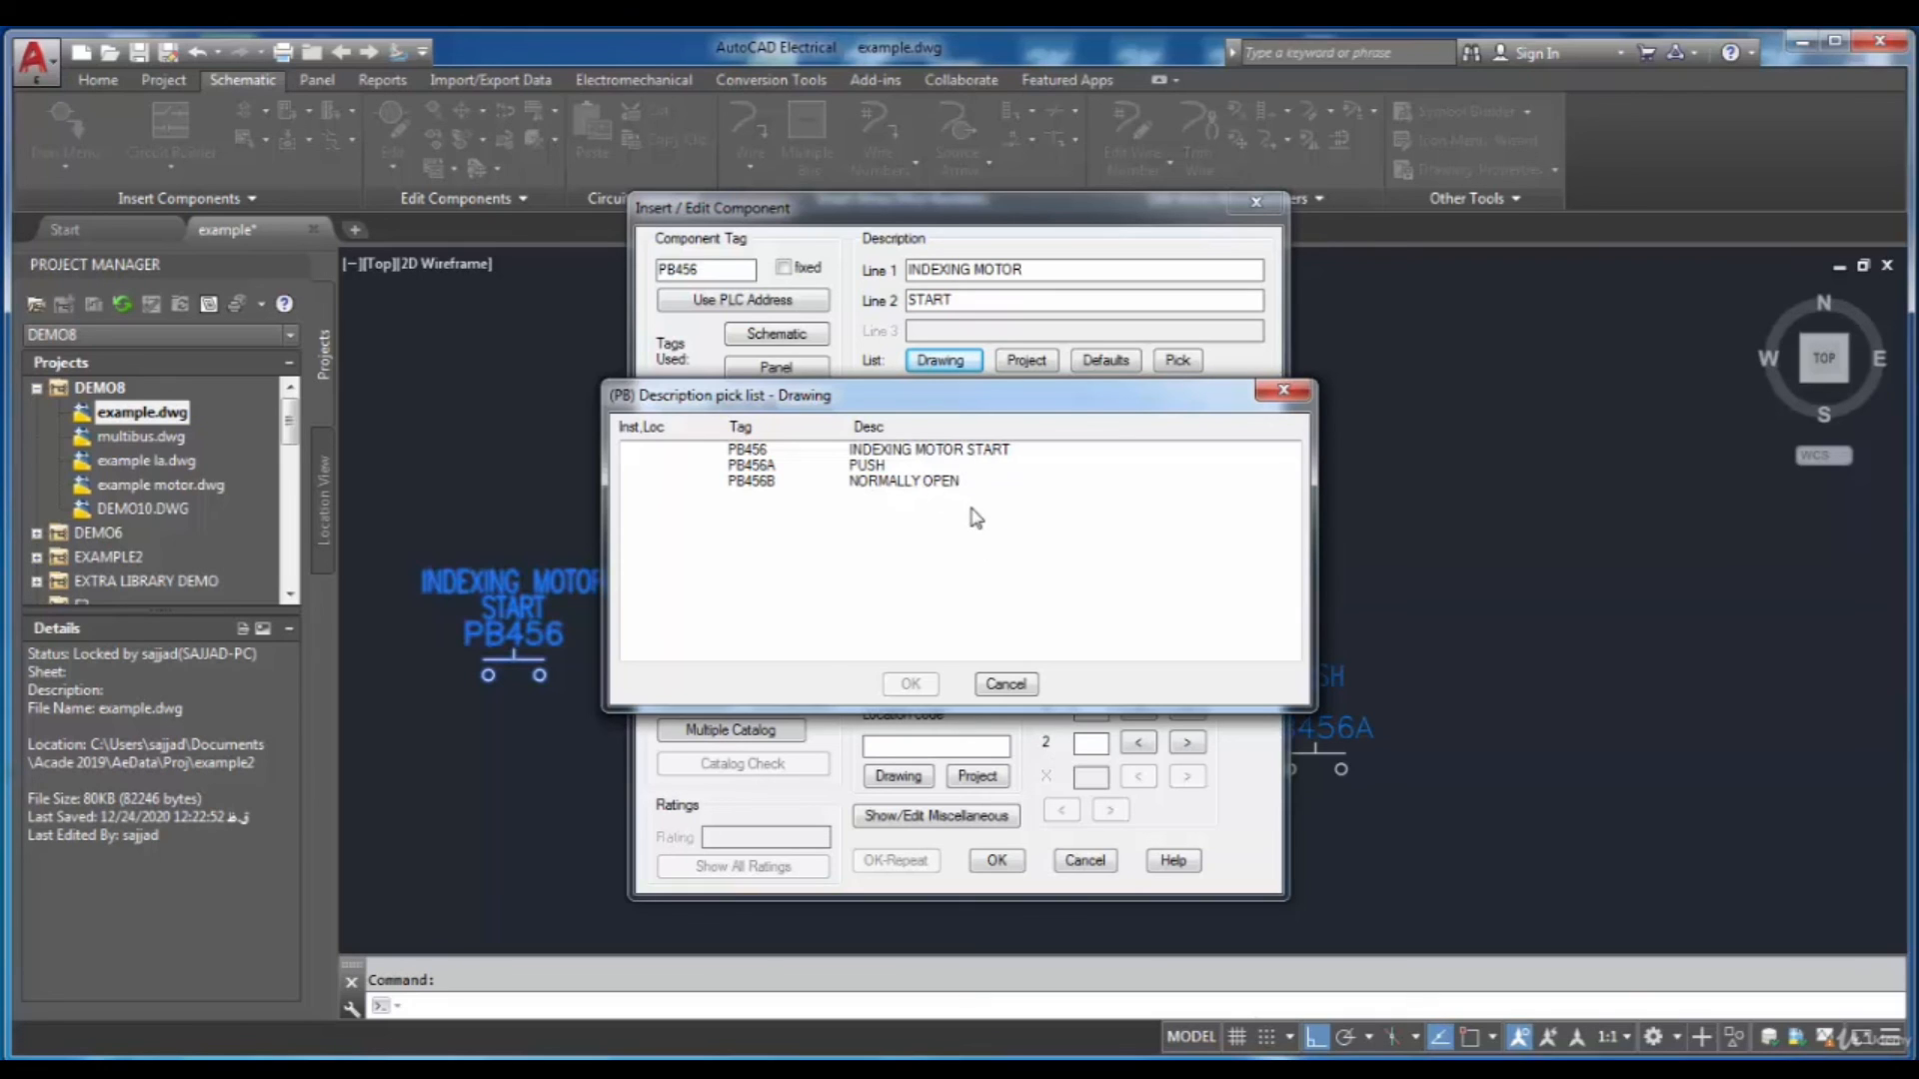
click(925, 483)
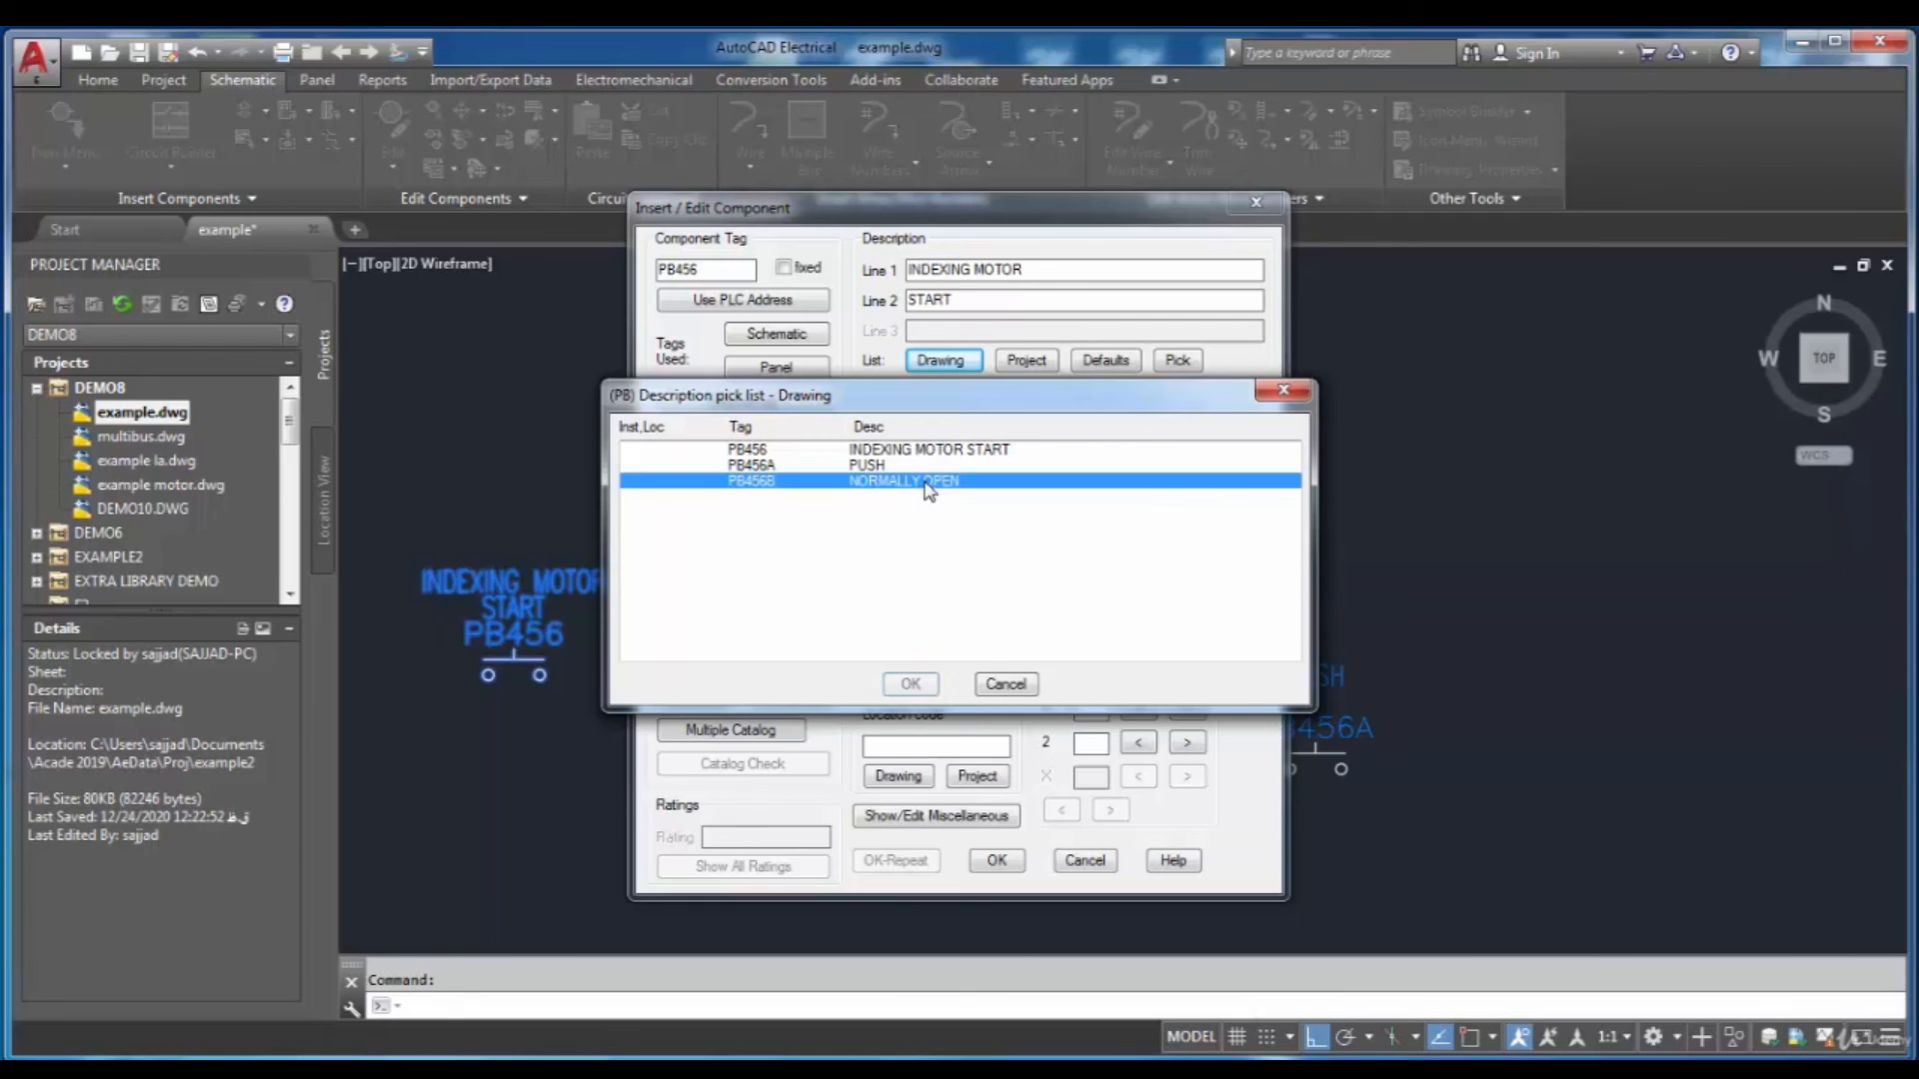
click(908, 683)
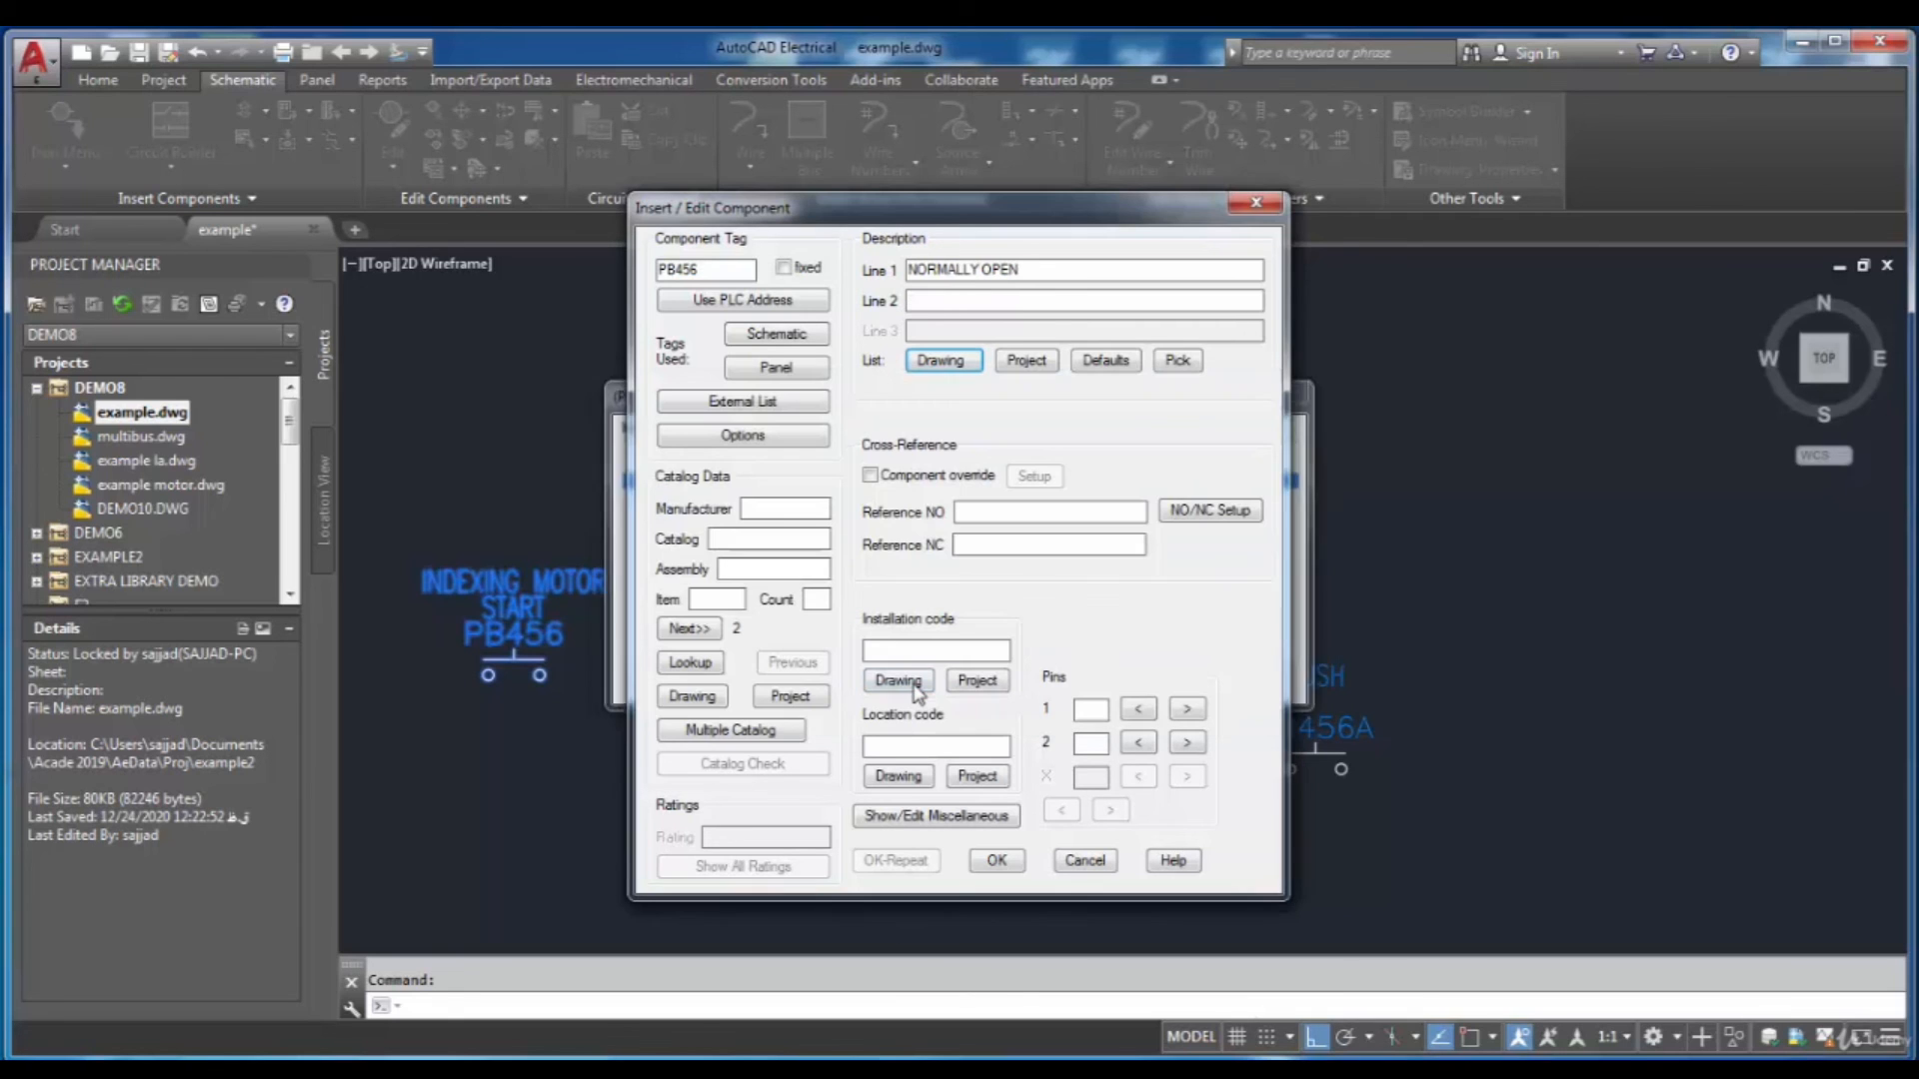
click(996, 860)
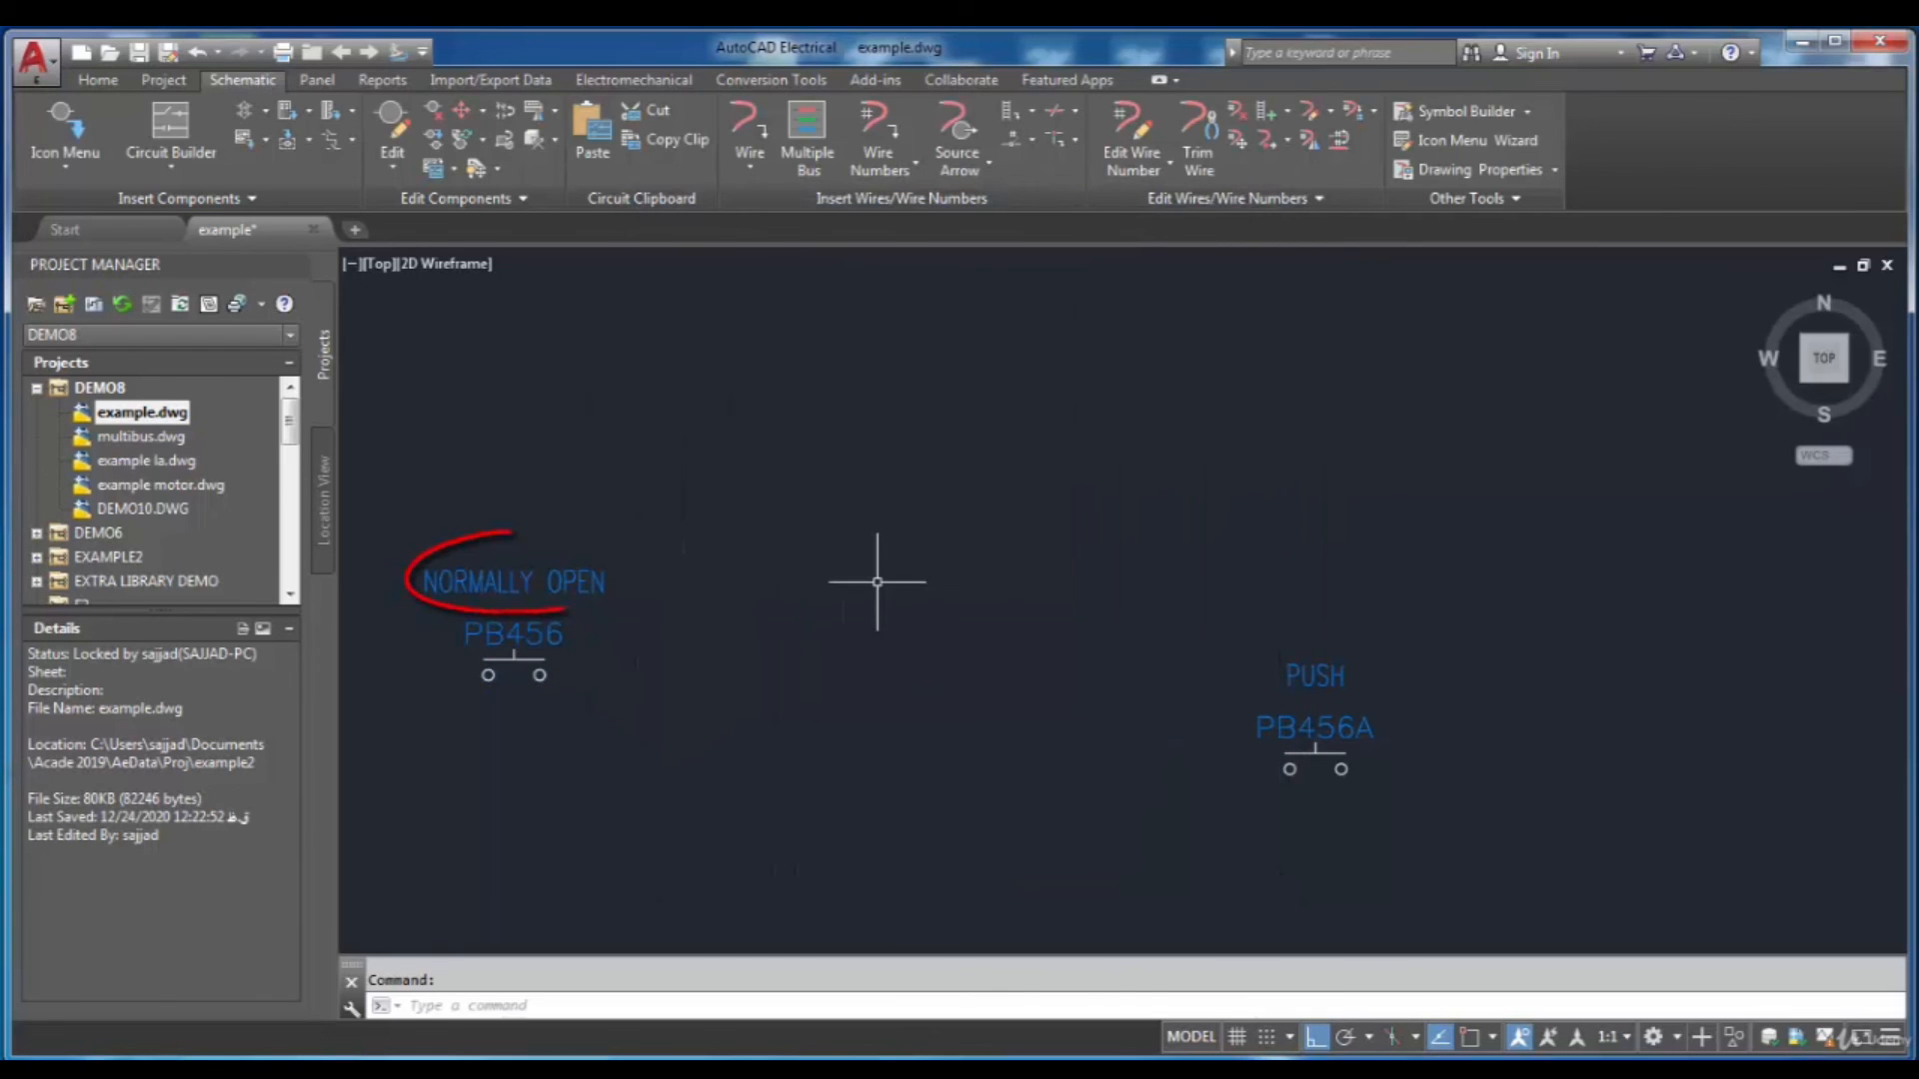